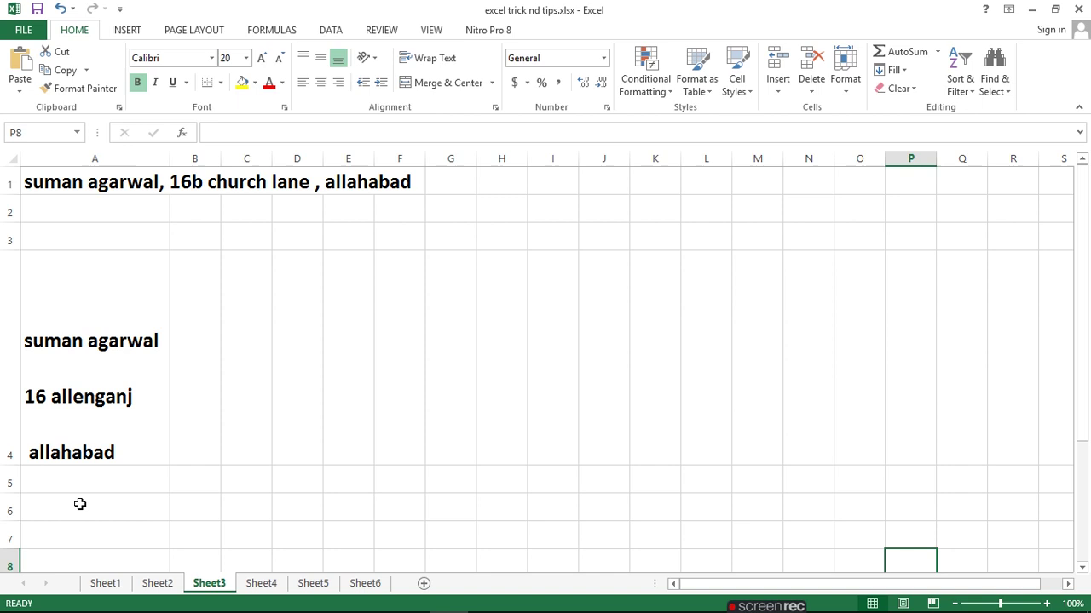
# Select A1:F1 and set Find and Replace to replace commas with a line break (Ctrl+J)
pyautogui.moveTo(39, 179); pyautogui.dragTo(403, 181)
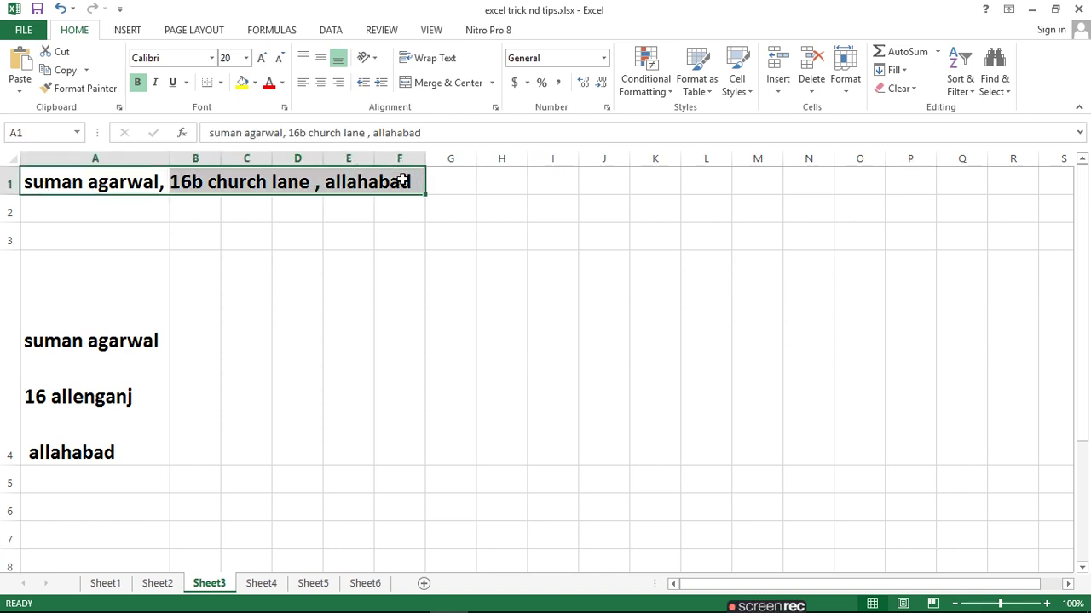
pyautogui.hotkey('ctrl', 'f')
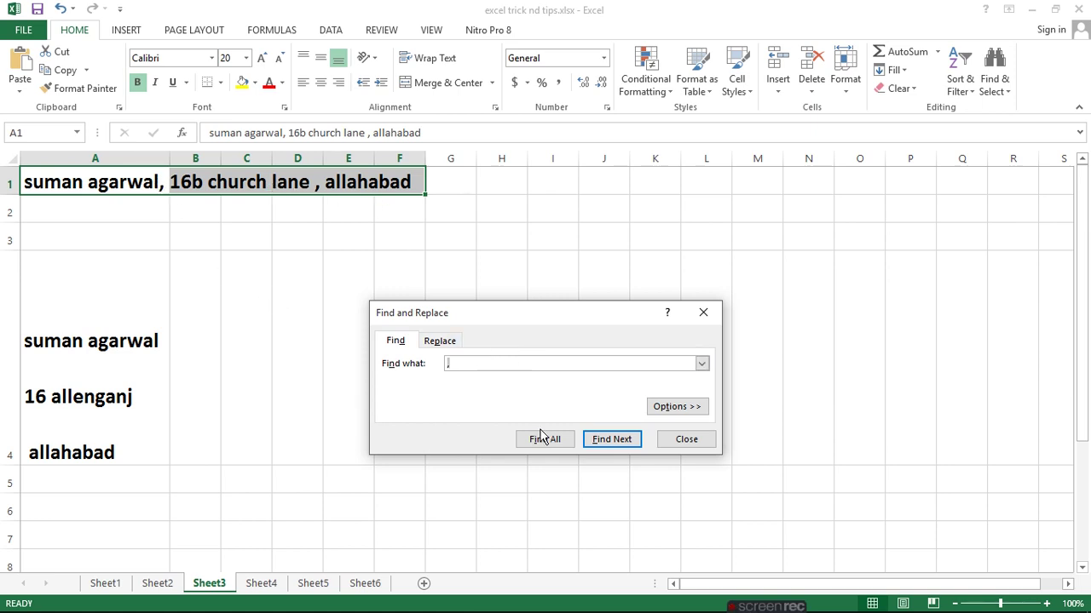
pyautogui.click(443, 340)
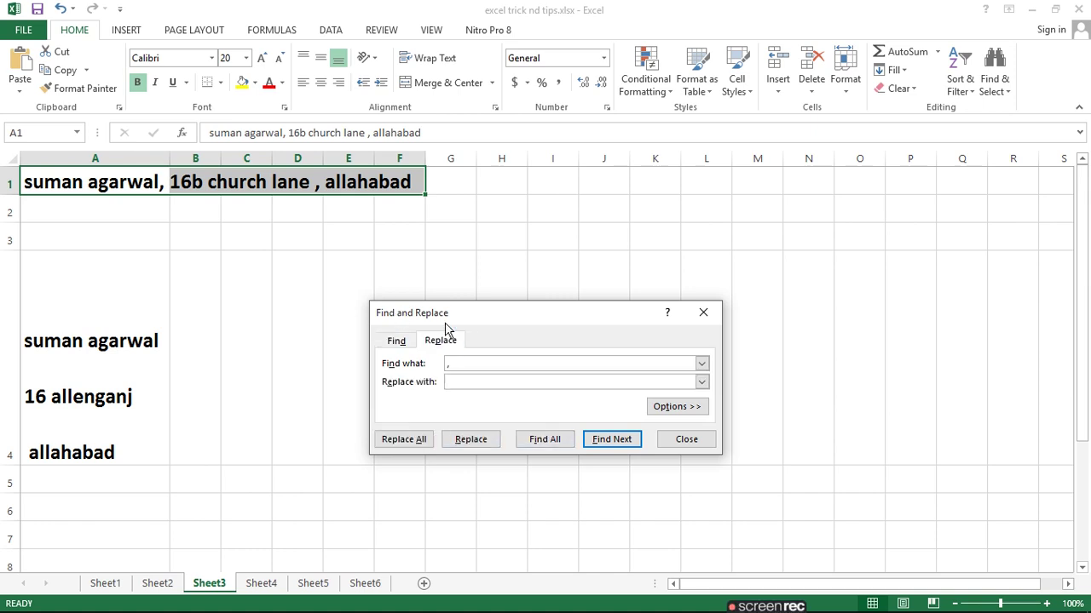
pyautogui.click(450, 386)
pyautogui.hotkey('ctrl', 'j')
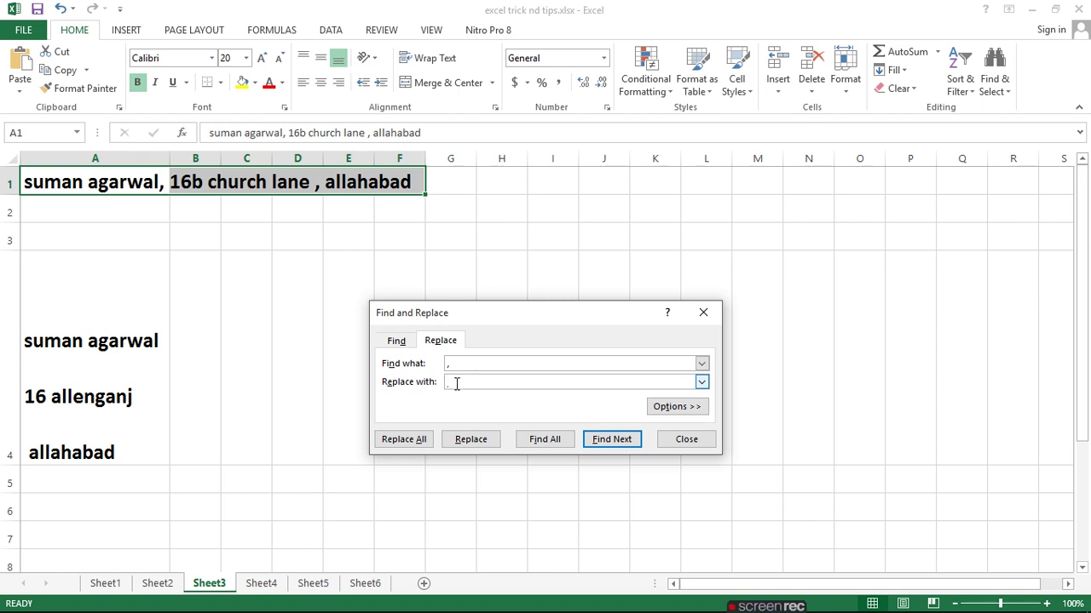
# Replace the commas with line breaks, then enlarge row 1 and widen column A to fit
pyautogui.click(488, 447)
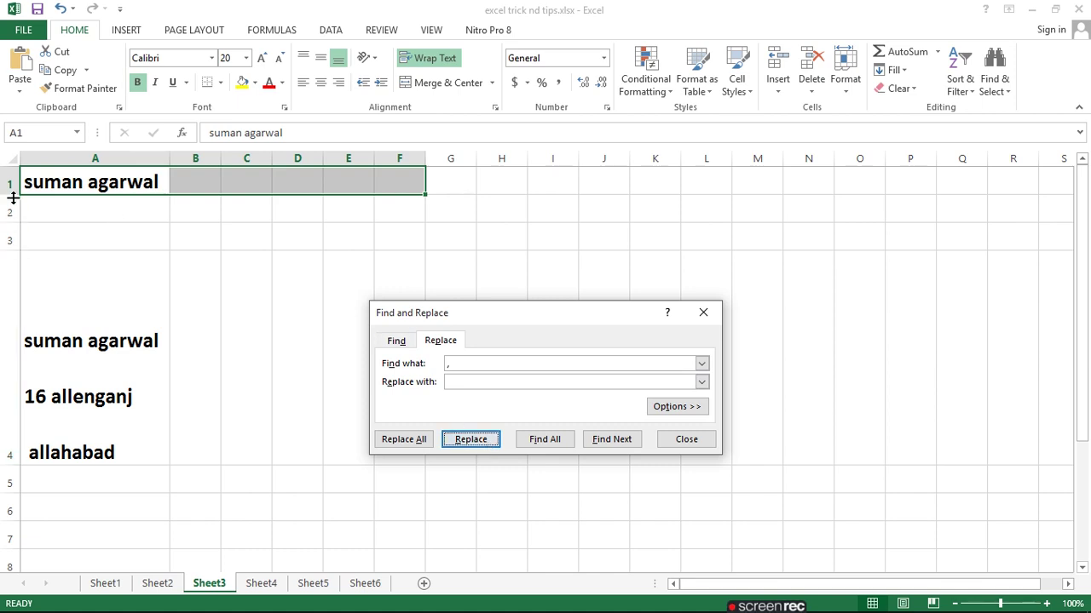
pyautogui.moveTo(11, 195); pyautogui.dragTo(15, 290)
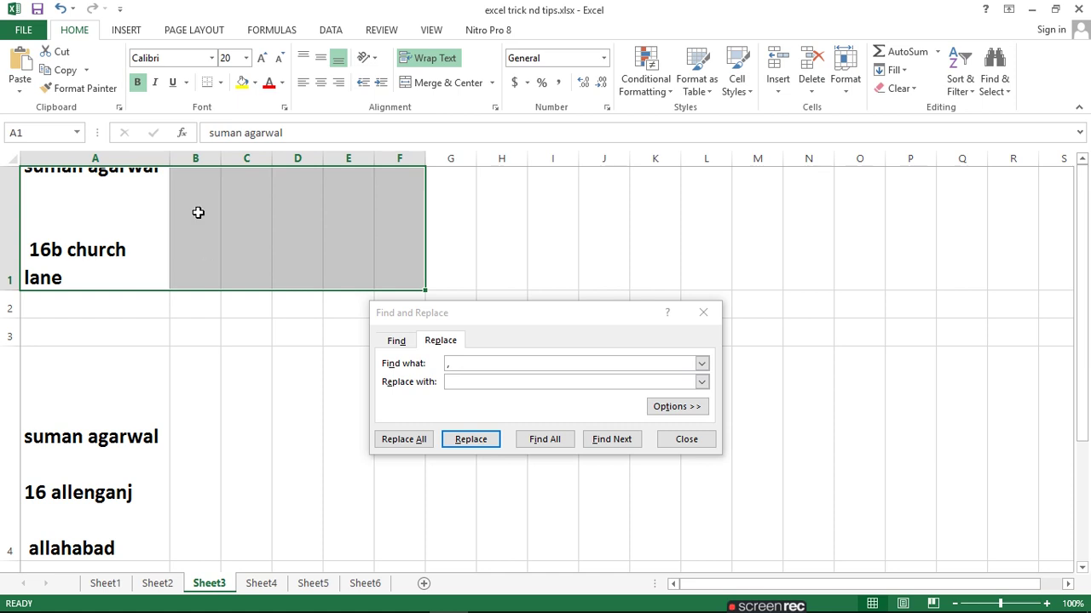
pyautogui.moveTo(168, 156); pyautogui.dragTo(249, 158)
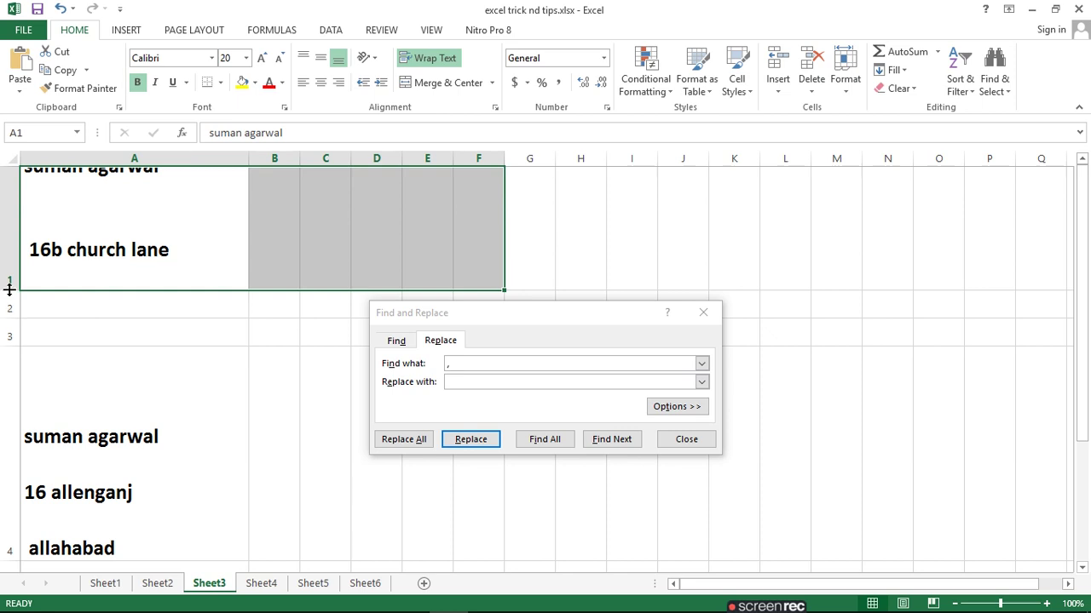
pyautogui.moveTo(8, 289); pyautogui.dragTo(10, 375)
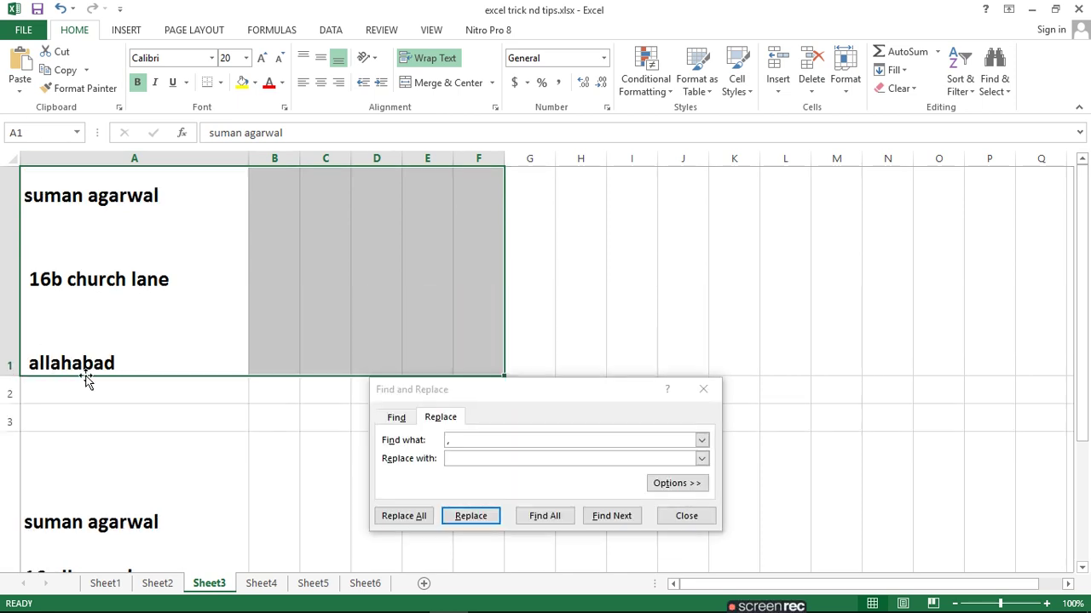
pyautogui.click(685, 520)
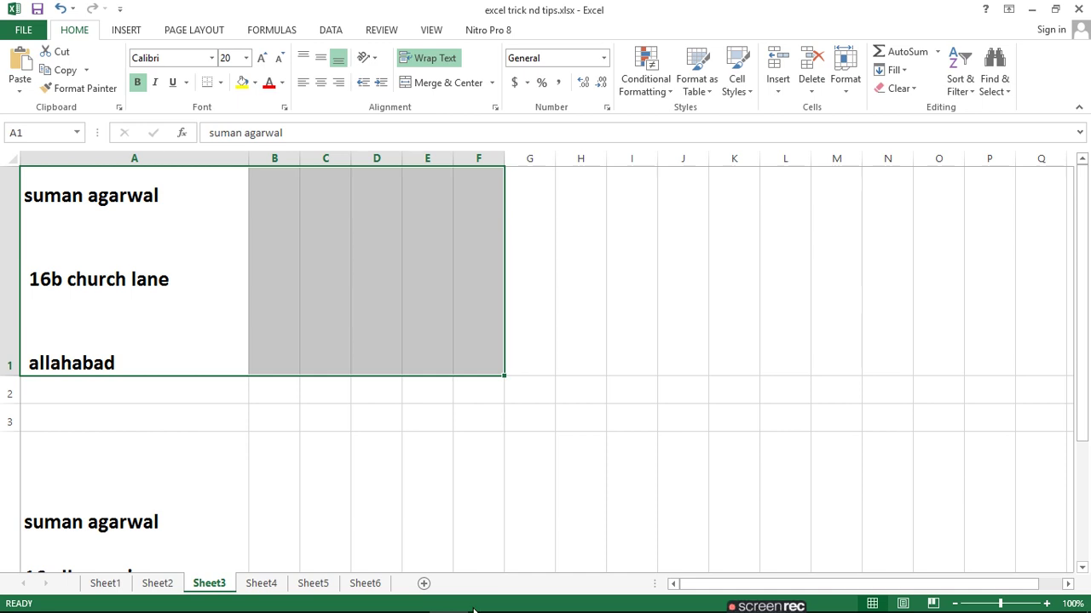
# On Sheet4, select the coloured cells A1:A7 and open Conditional Formatting
pyautogui.click(262, 586)
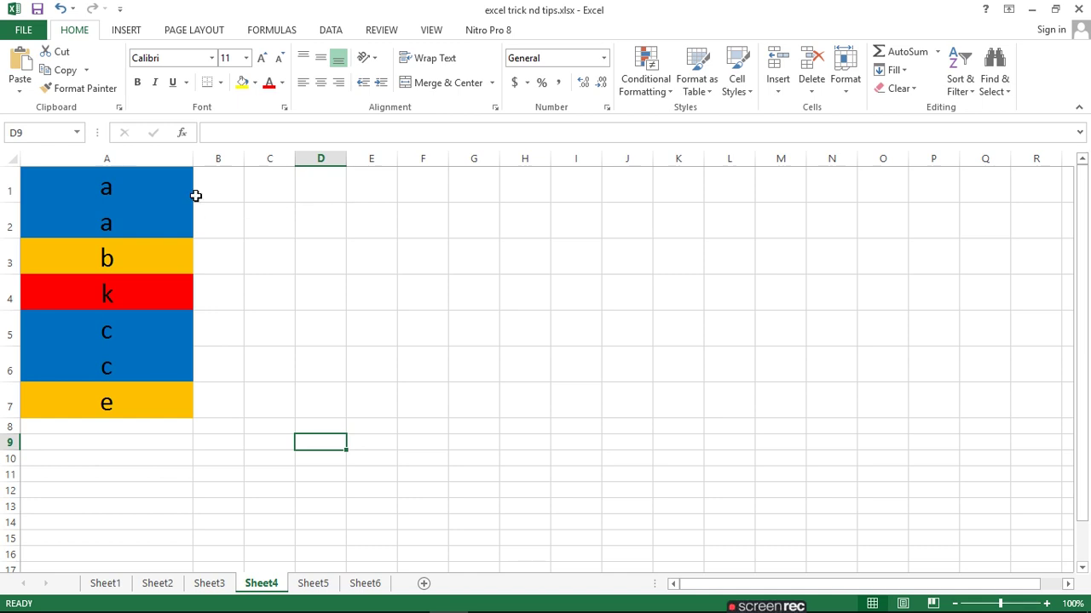
pyautogui.moveTo(140, 175)
pyautogui.mouseDown()
pyautogui.moveTo(143, 426)
pyautogui.moveTo(141, 407)
pyautogui.mouseUp()
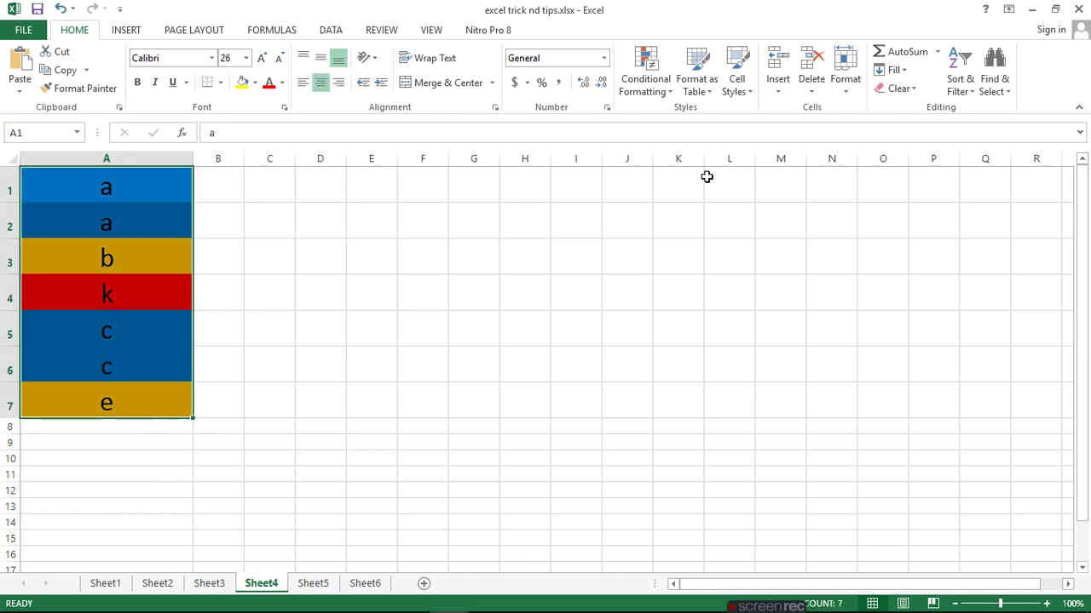
pyautogui.click(648, 93)
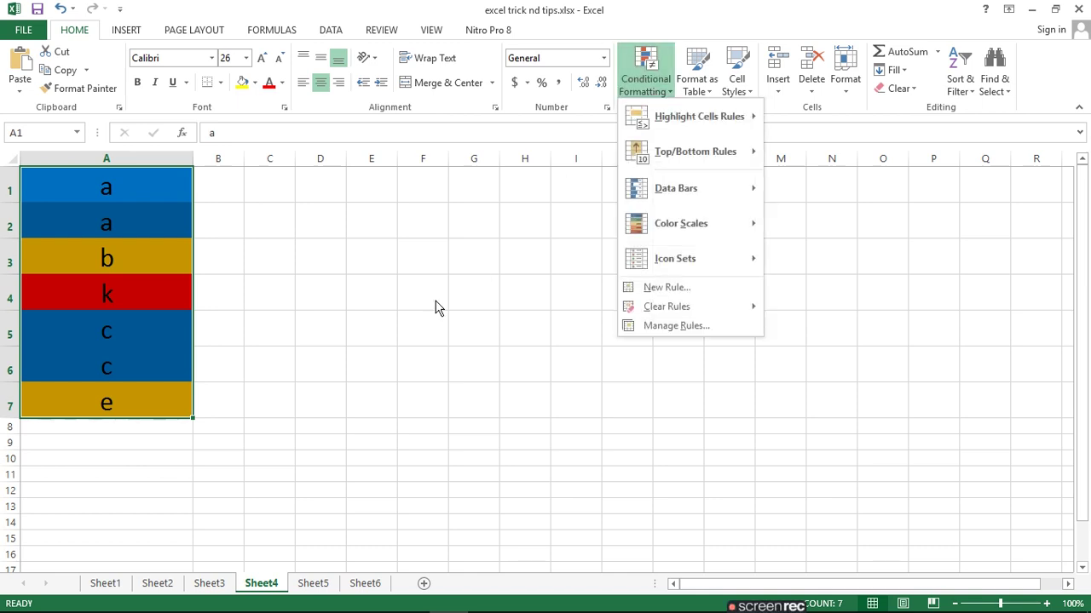
# Enable Stop If True for the Cell Value contains 'k' rule and apply it
pyautogui.click(665, 327)
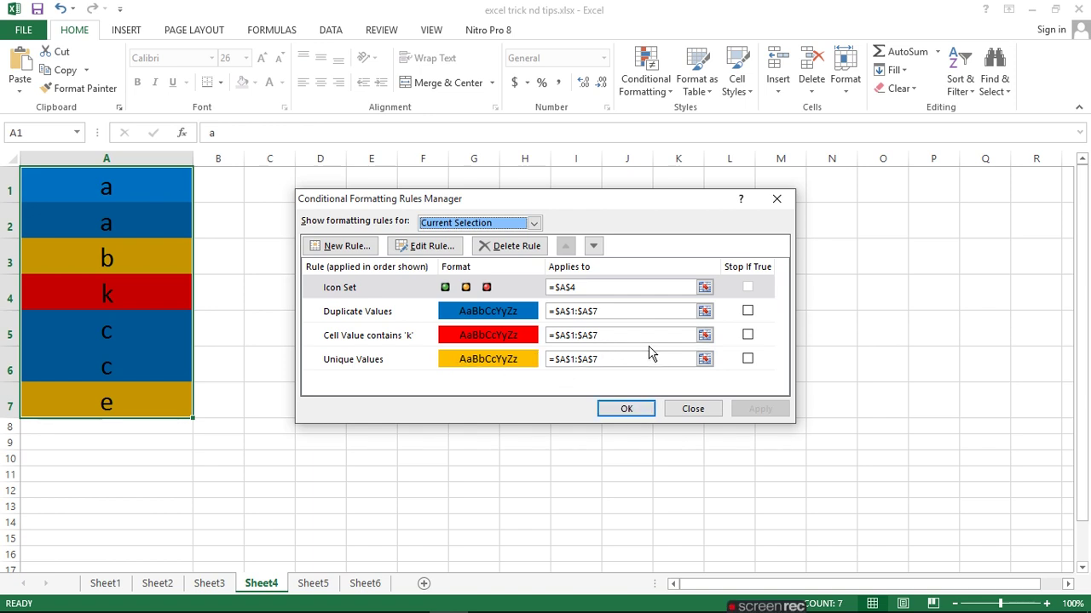
pyautogui.click(747, 336)
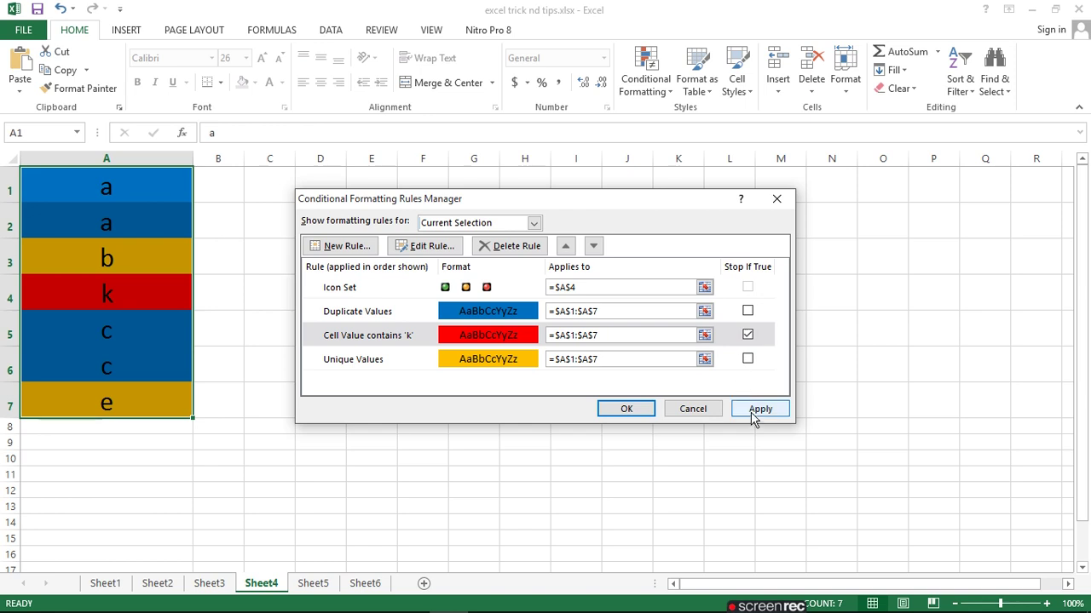
pyautogui.click(753, 417)
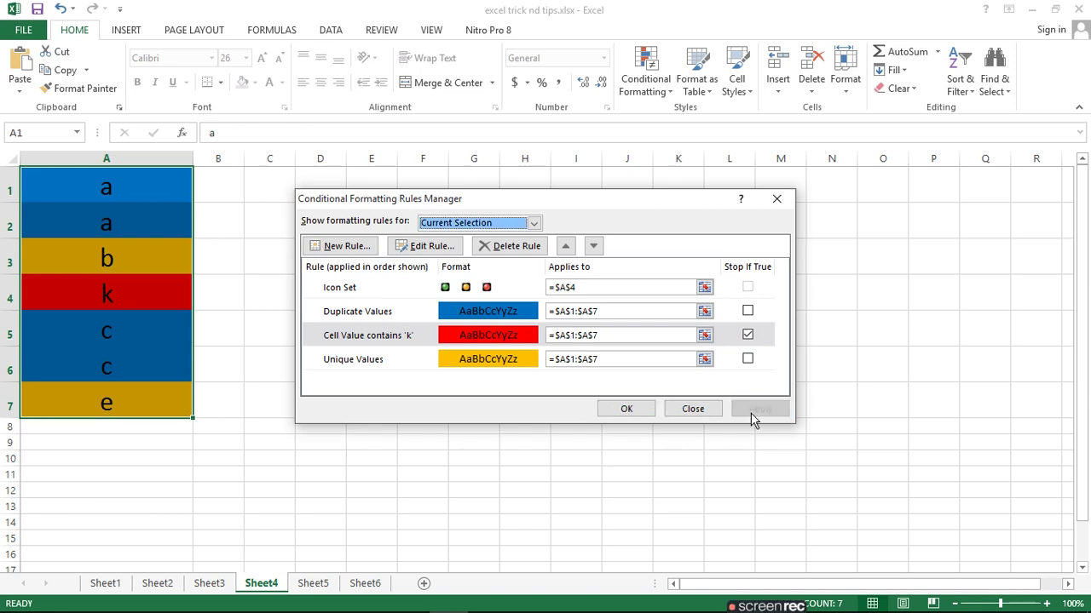
pyautogui.click(628, 410)
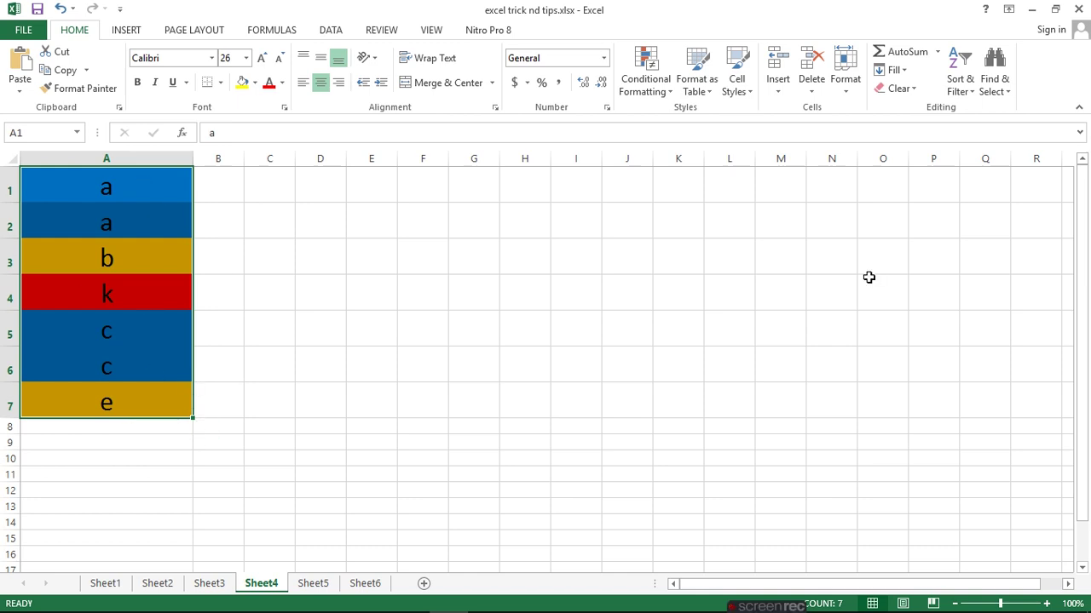
# Delete the Cell Value contains 'k' rule in the Conditional Formatting Rules Manager
pyautogui.click(650, 85)
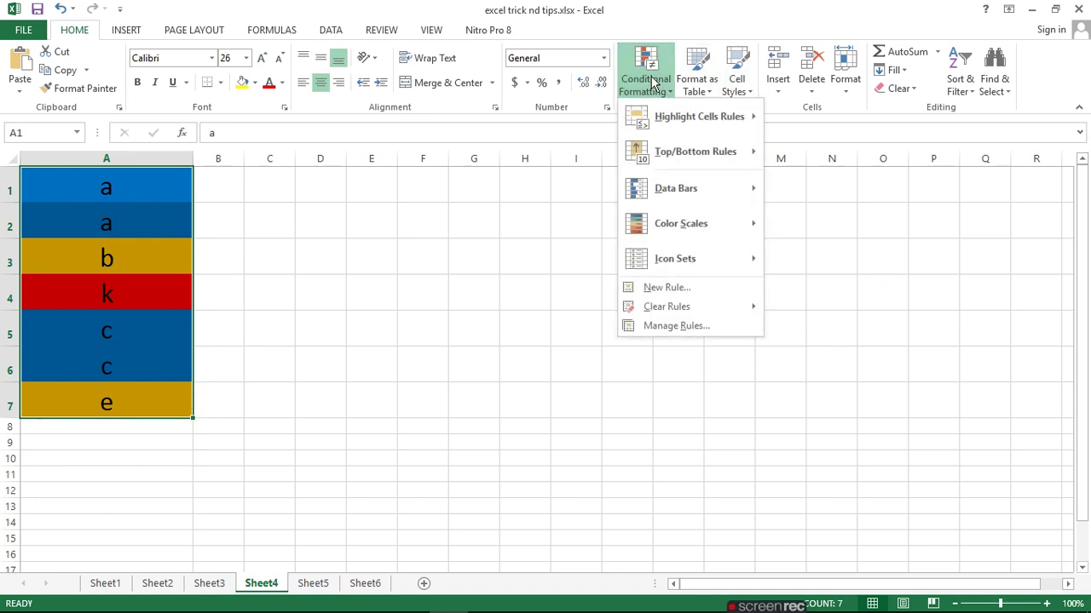
pyautogui.click(669, 333)
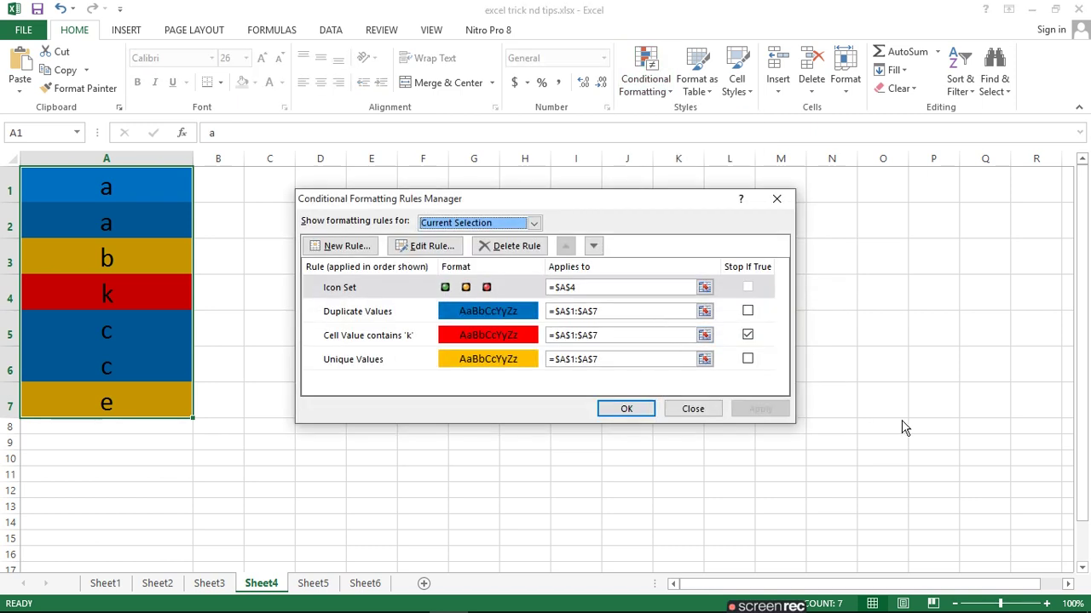
pyautogui.click(747, 334)
pyautogui.click(748, 334)
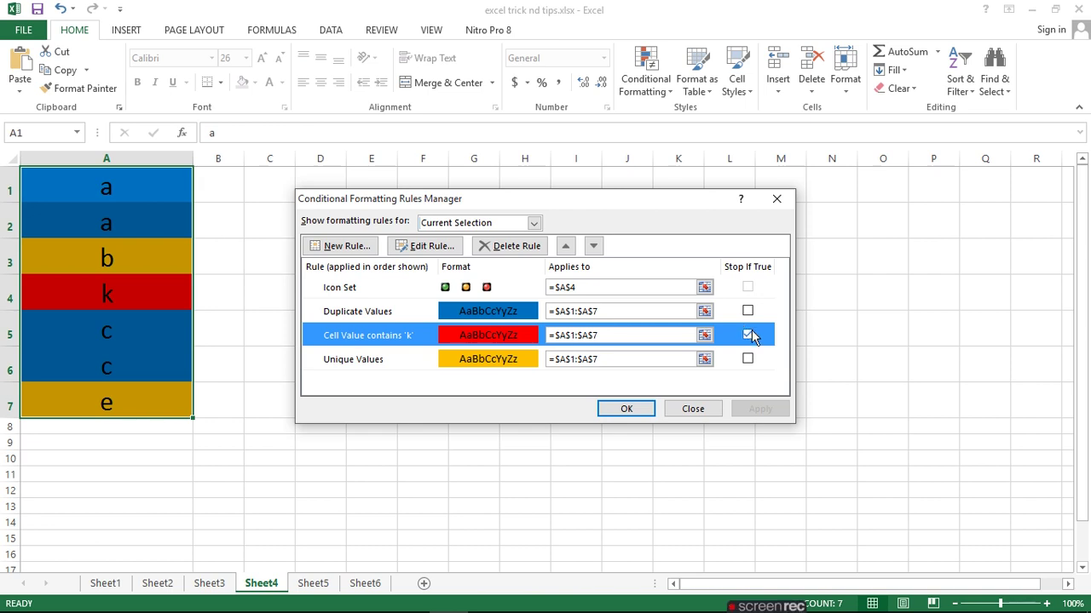
pyautogui.click(749, 334)
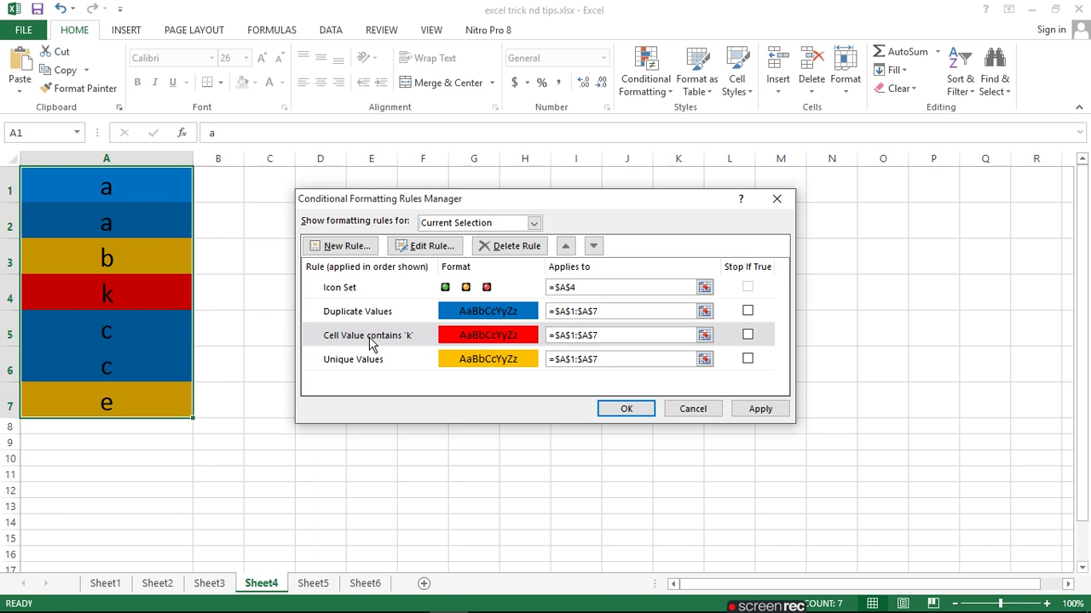
pyautogui.click(371, 342)
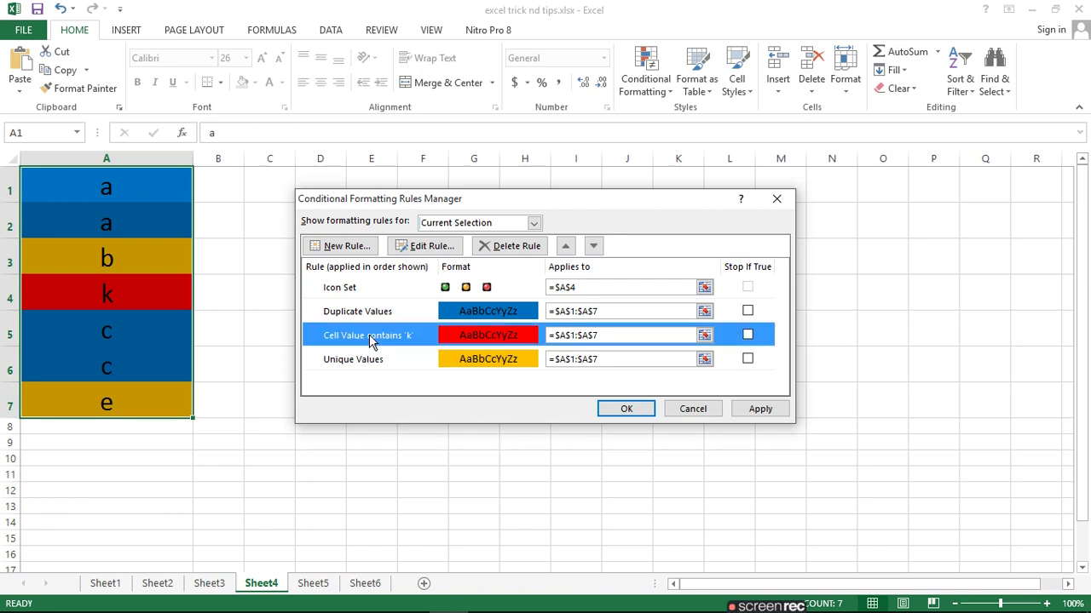
pyautogui.click(530, 246)
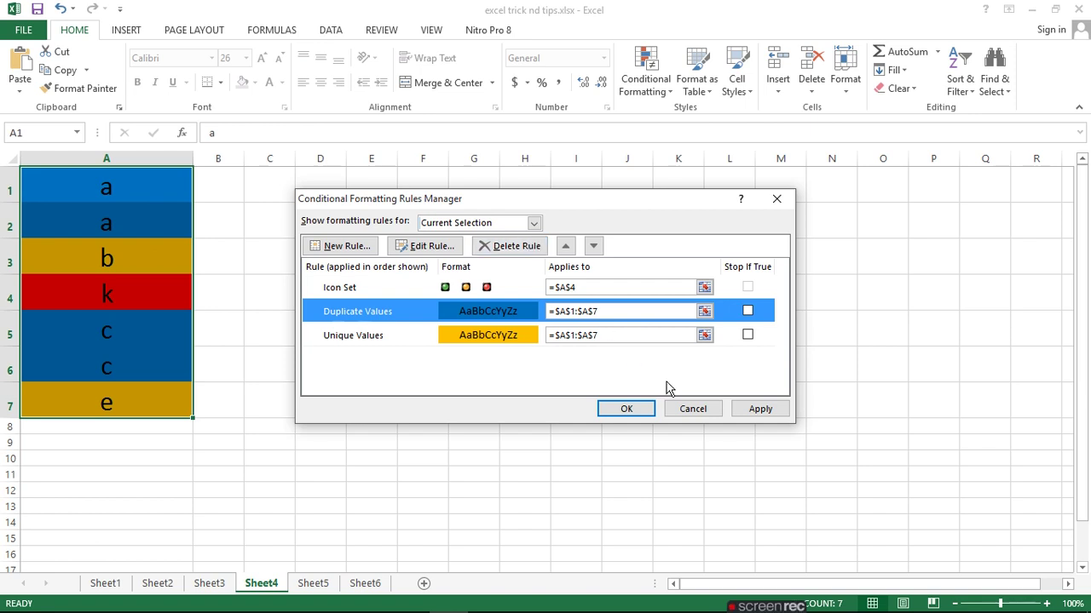
# Start a new formula-based rule whose formula references cell A4 (=$A$4)
pyautogui.click(760, 409)
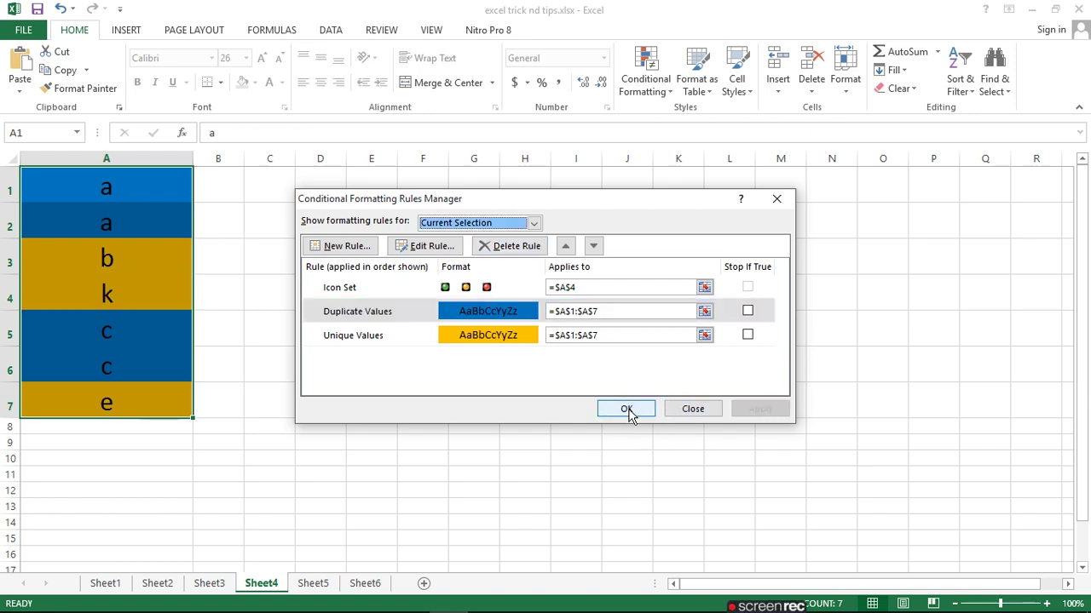
pyautogui.click(338, 247)
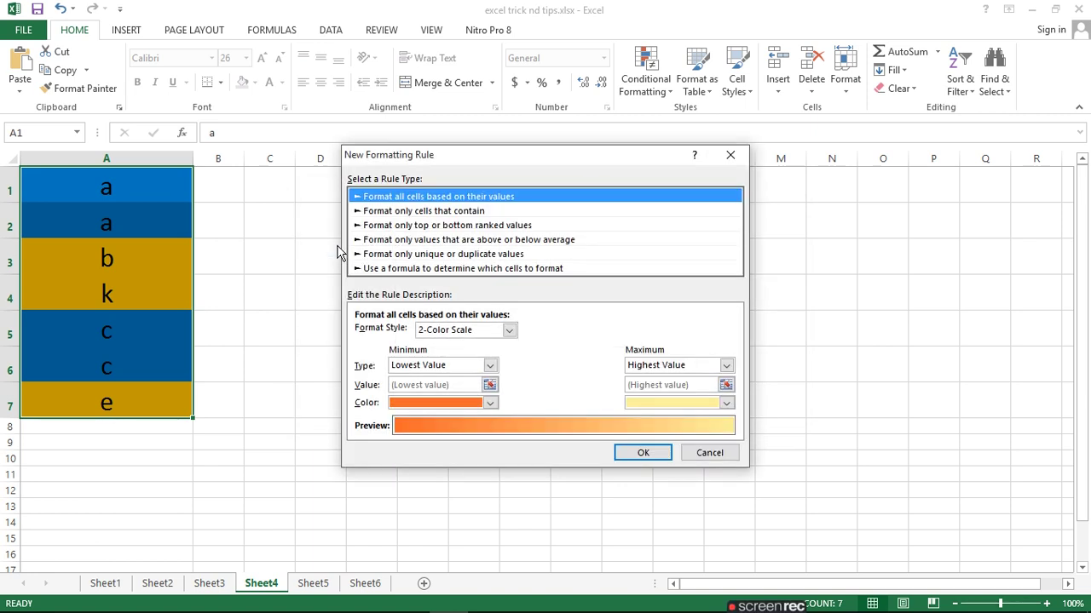
pyautogui.click(405, 268)
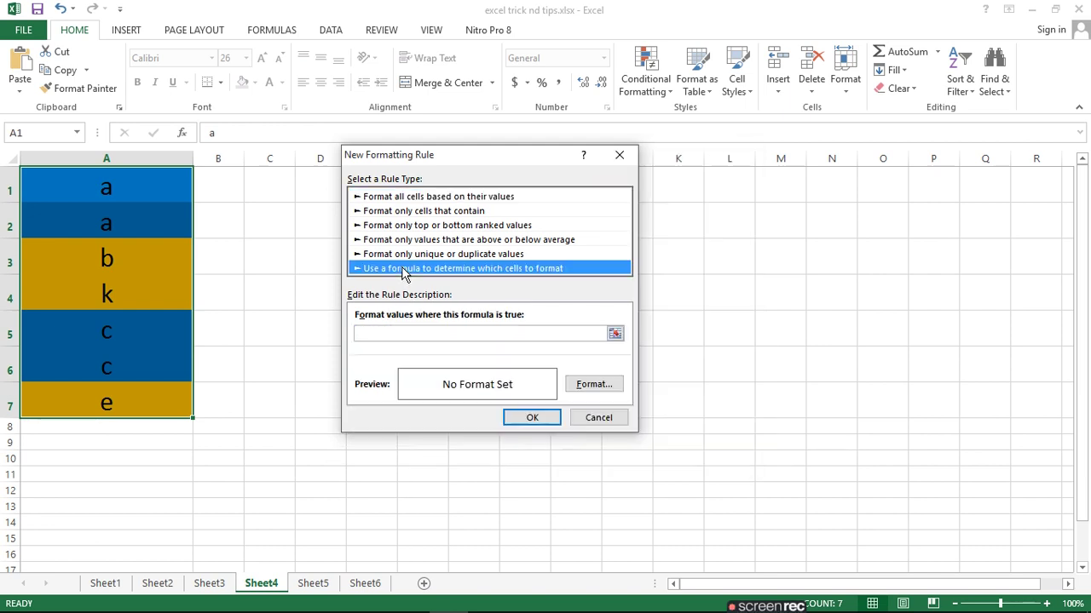
pyautogui.click(615, 334)
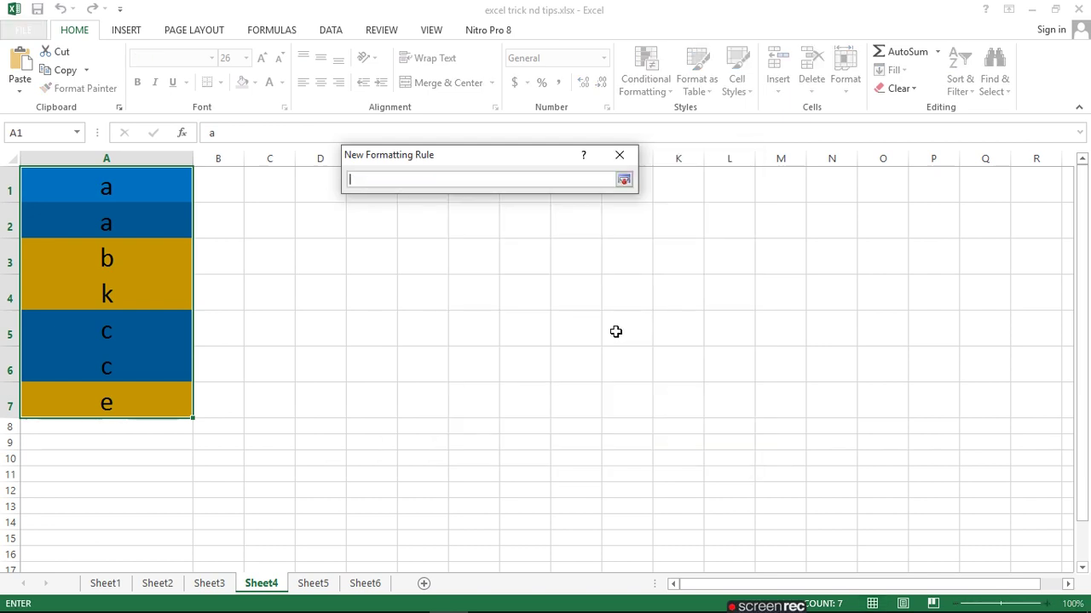
pyautogui.click(115, 292)
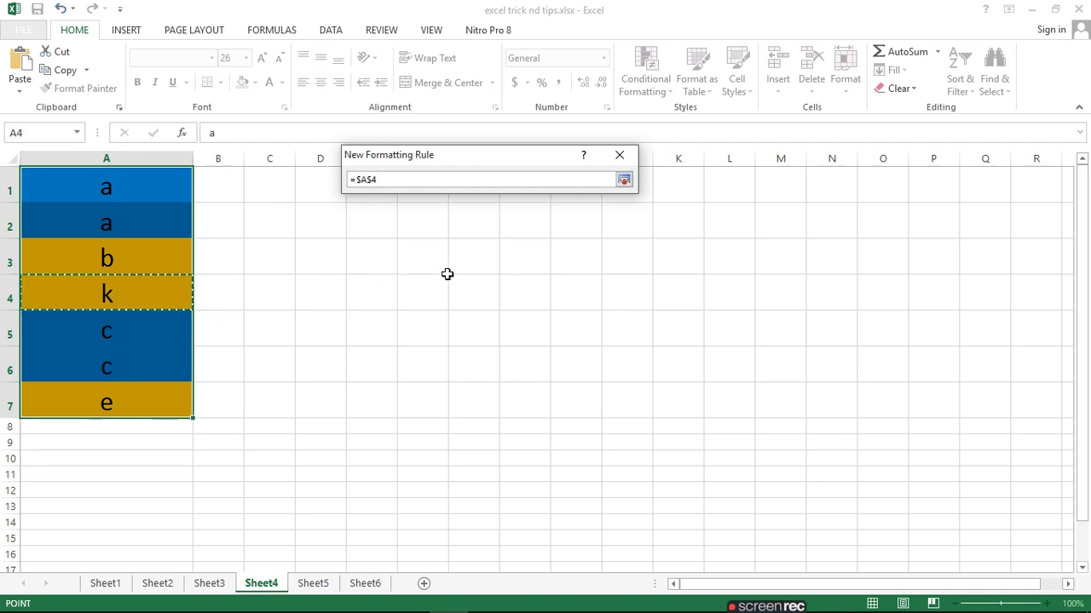
pyautogui.click(623, 180)
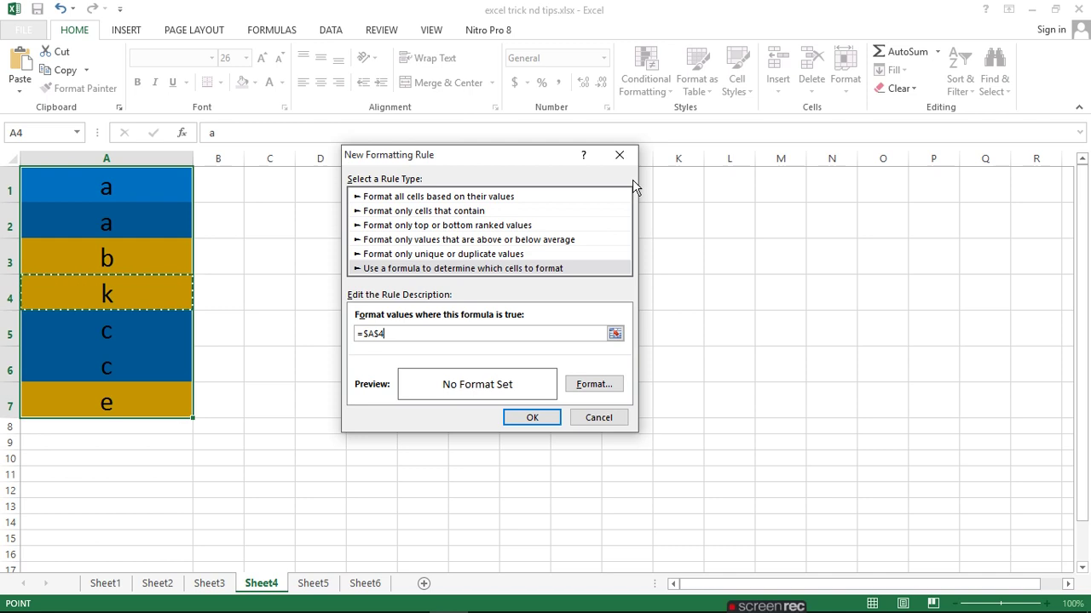
# Give the =$A$4 rule a red background fill in Format Cells
pyautogui.click(594, 388)
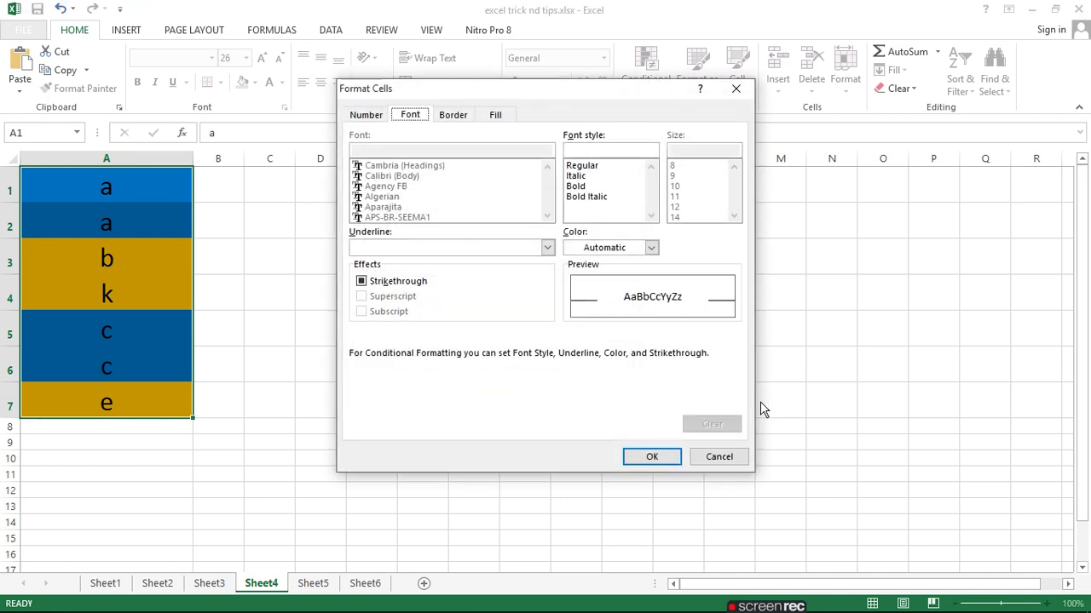
pyautogui.click(497, 116)
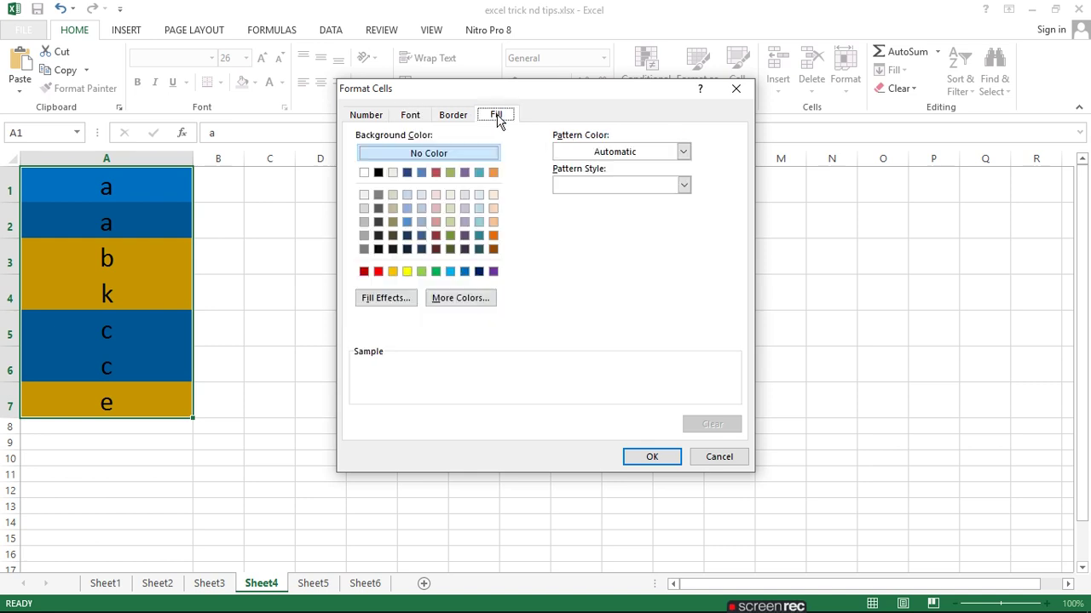
pyautogui.click(378, 271)
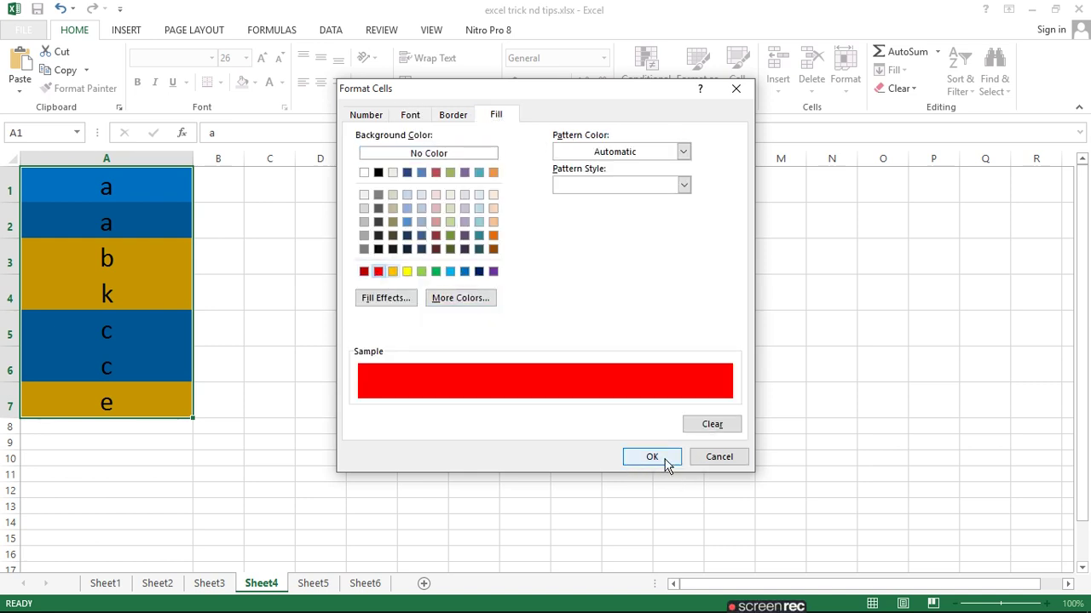
pyautogui.click(667, 461)
# Save the red =$A$4 formula rule and apply it to $A$1:$A$7
pyautogui.click(535, 417)
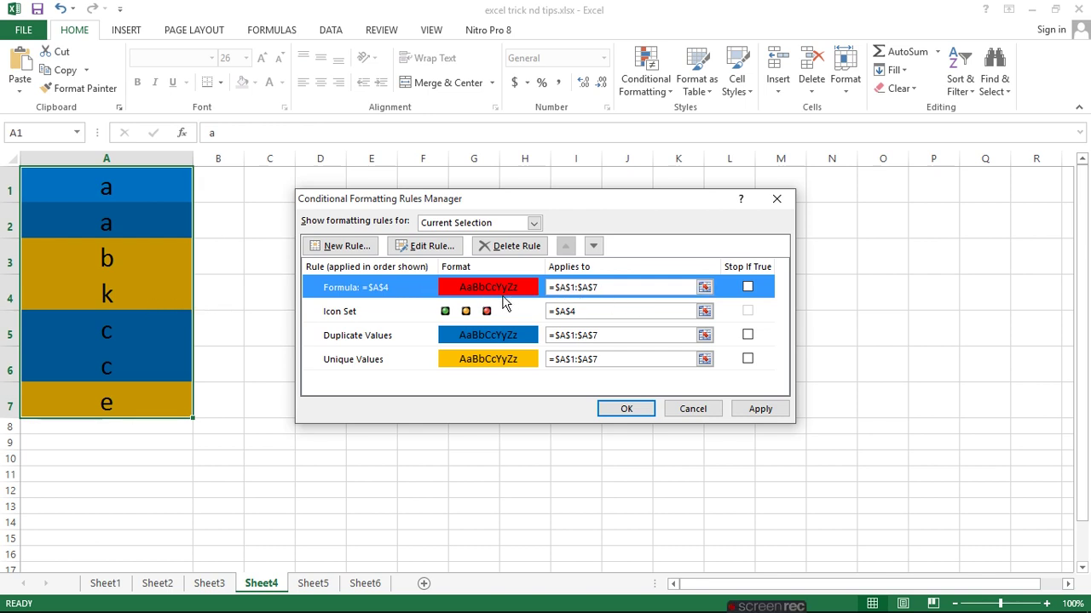
pyautogui.click(761, 411)
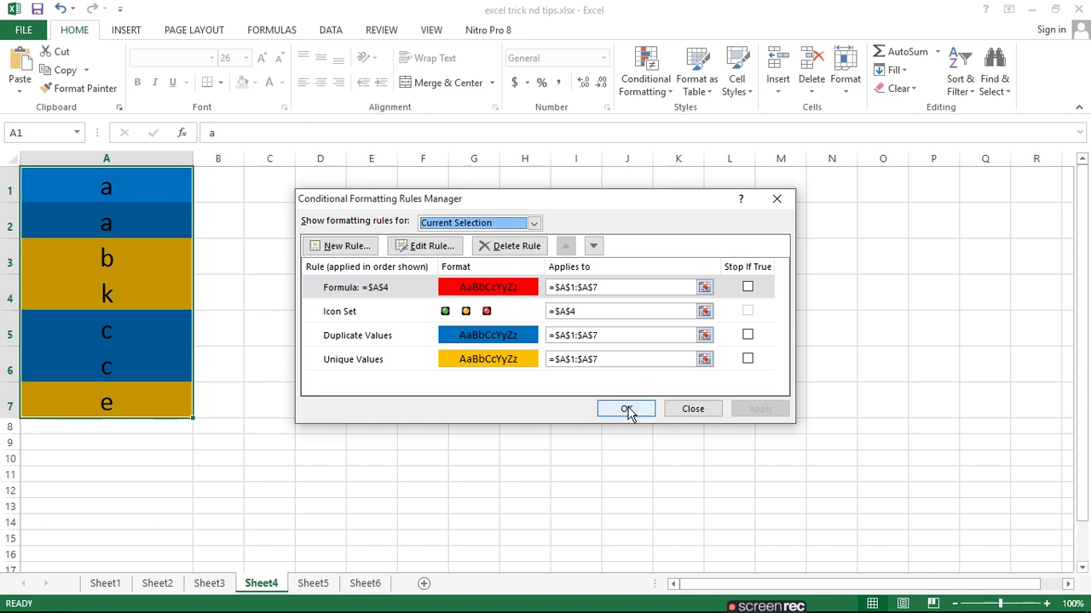
pyautogui.click(626, 410)
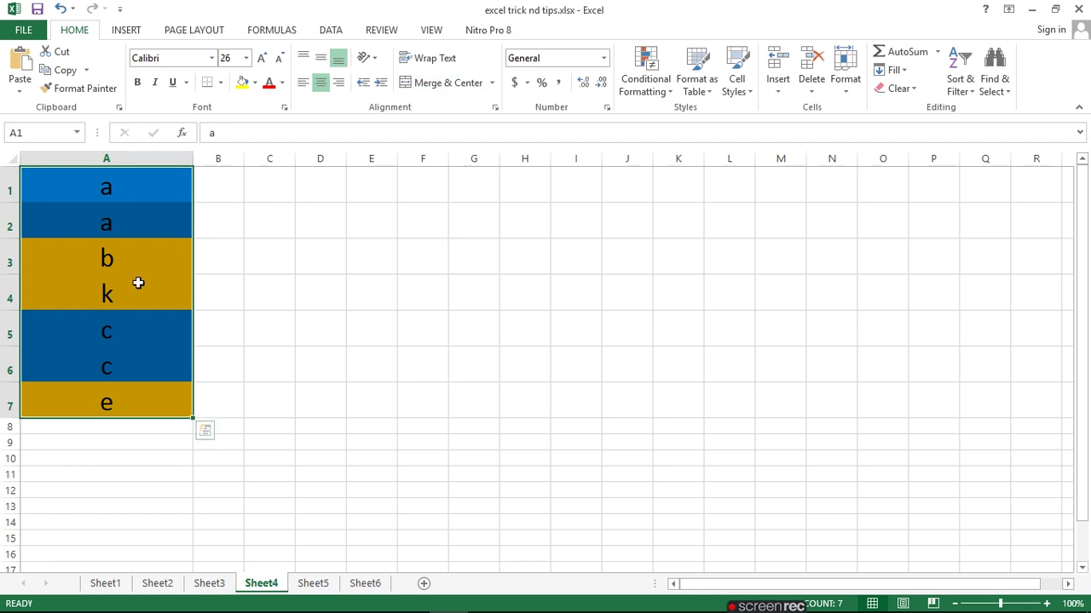
# Delete the Icon Set rule, then select the remaining =$A$4 formula rule
pyautogui.click(656, 78)
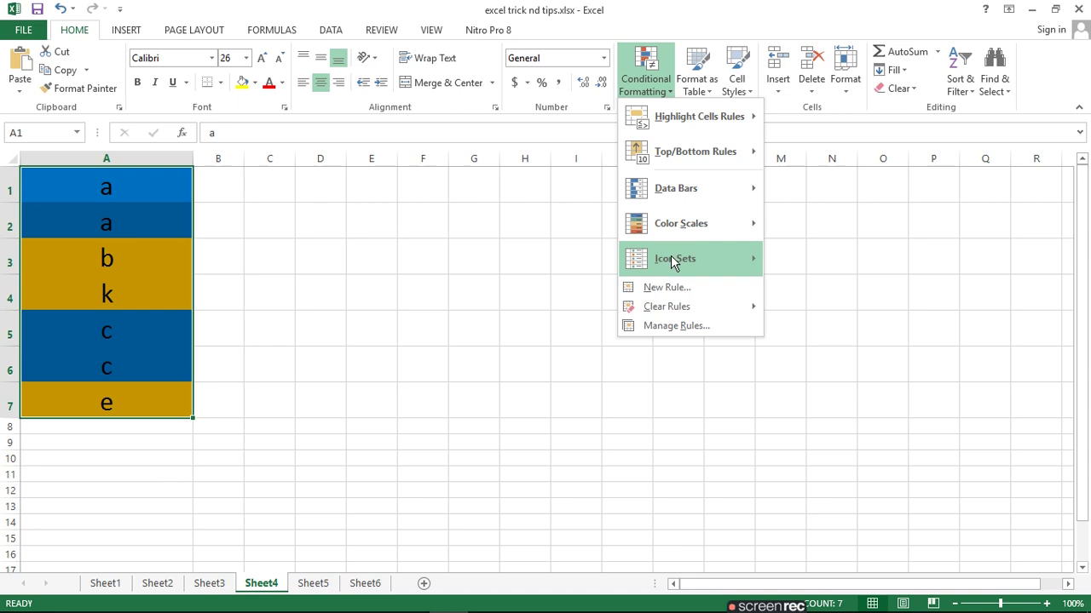
pyautogui.click(670, 328)
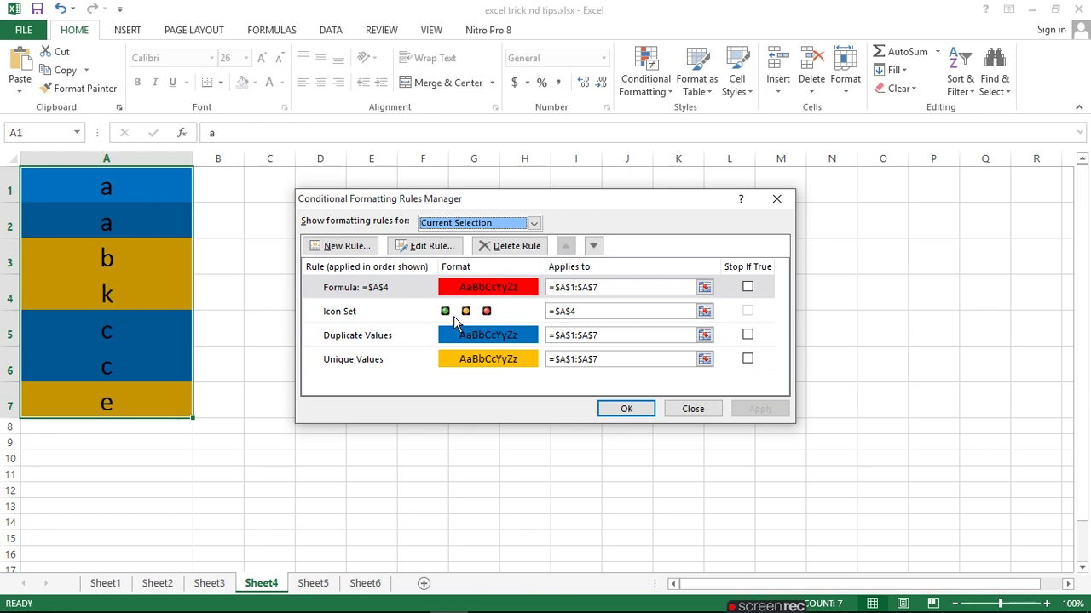
pyautogui.click(704, 311)
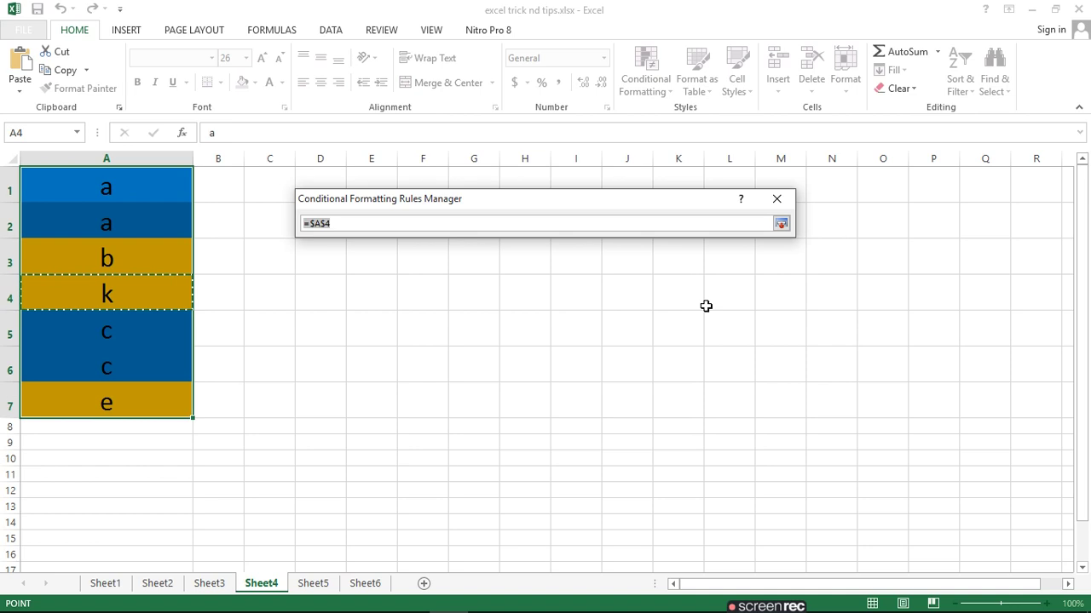
pyautogui.click(777, 201)
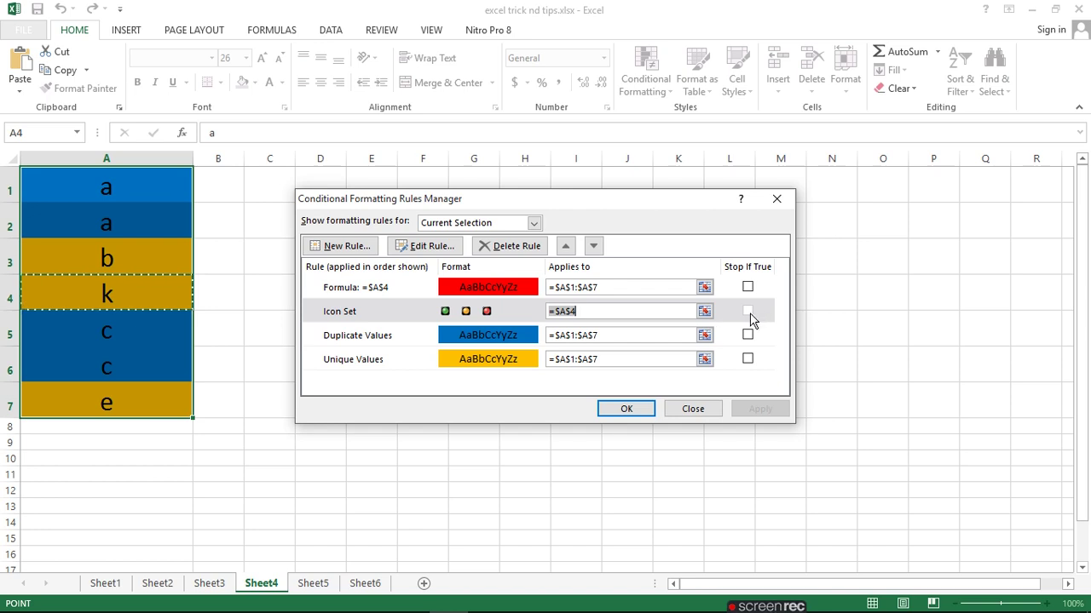
pyautogui.click(466, 310)
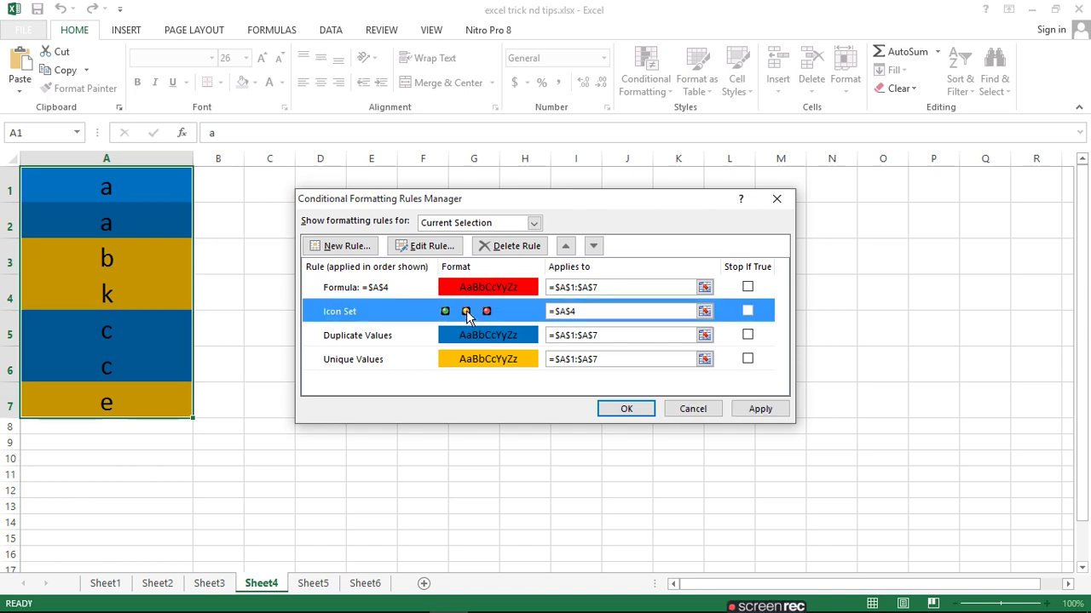
pyautogui.press('Delete')
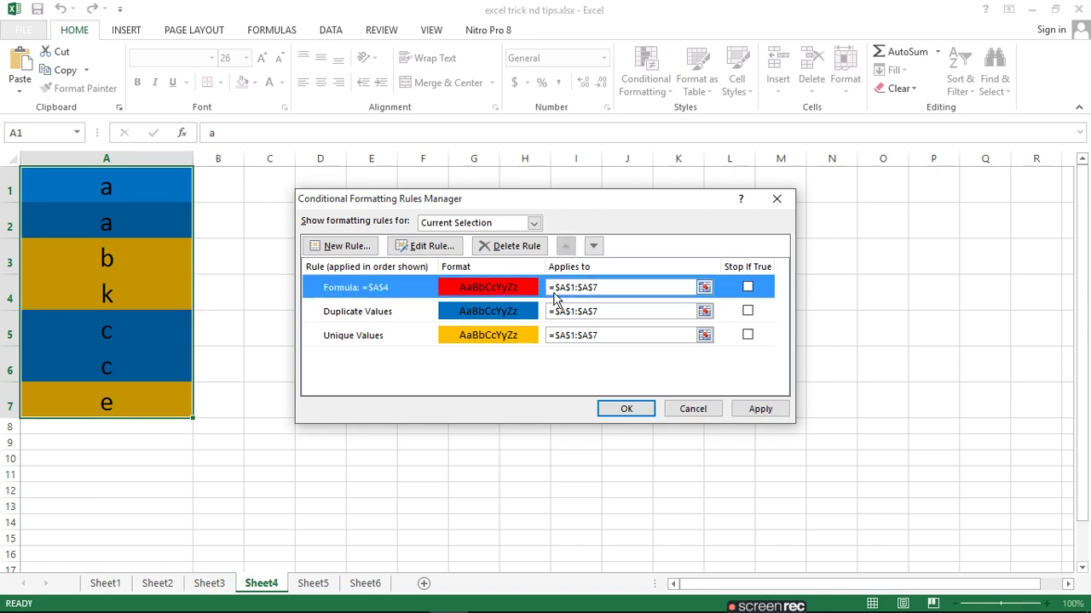
pyautogui.click(592, 288)
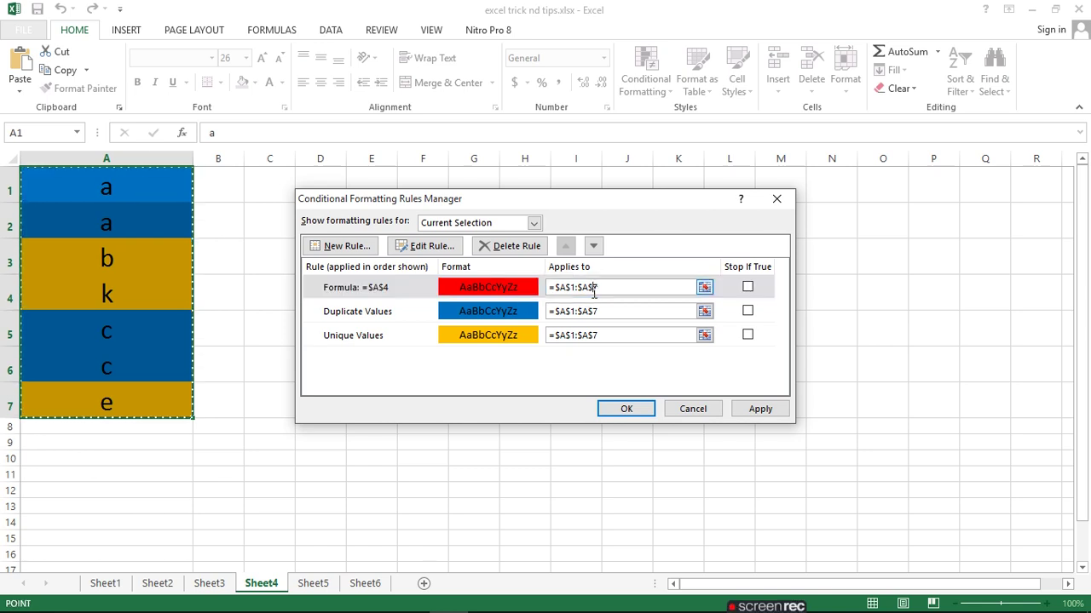
pyautogui.click(492, 292)
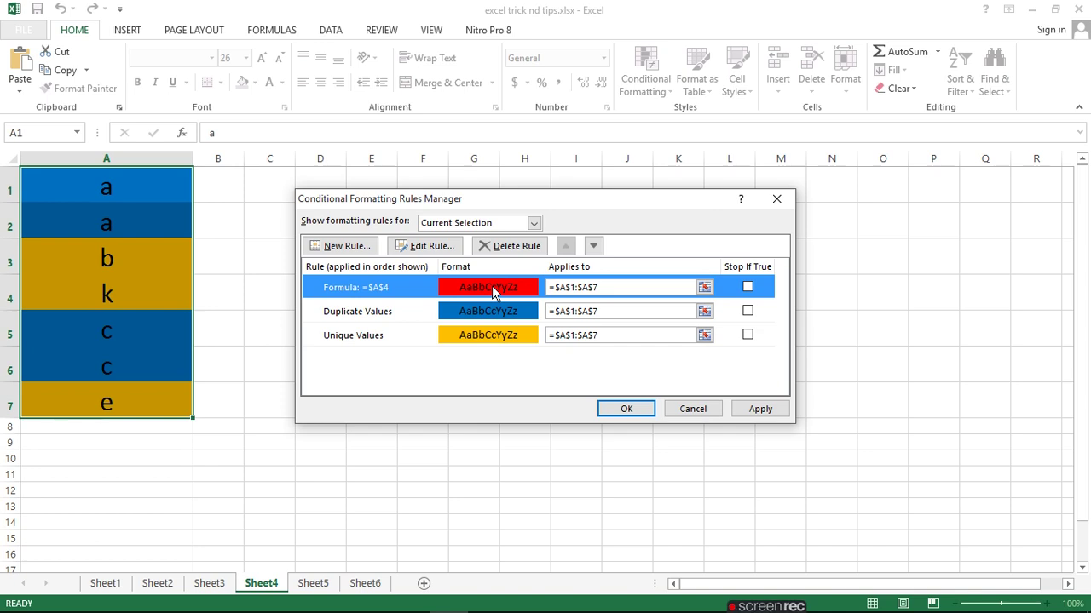
# Change the rule to Cell Value equal to =$A$4, then confirm and apply it
pyautogui.click(428, 248)
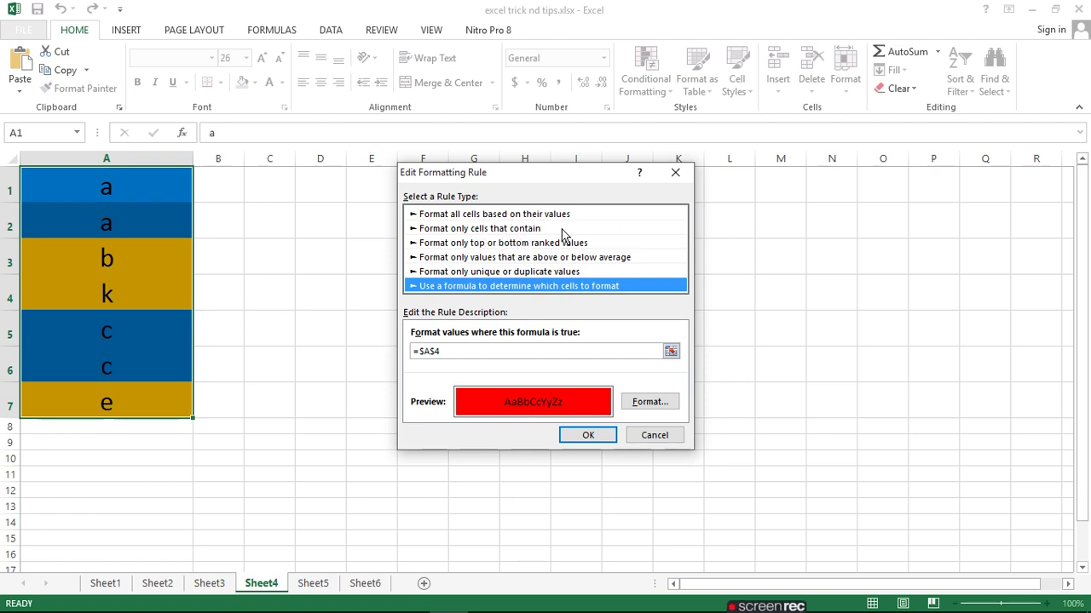
pyautogui.click(529, 229)
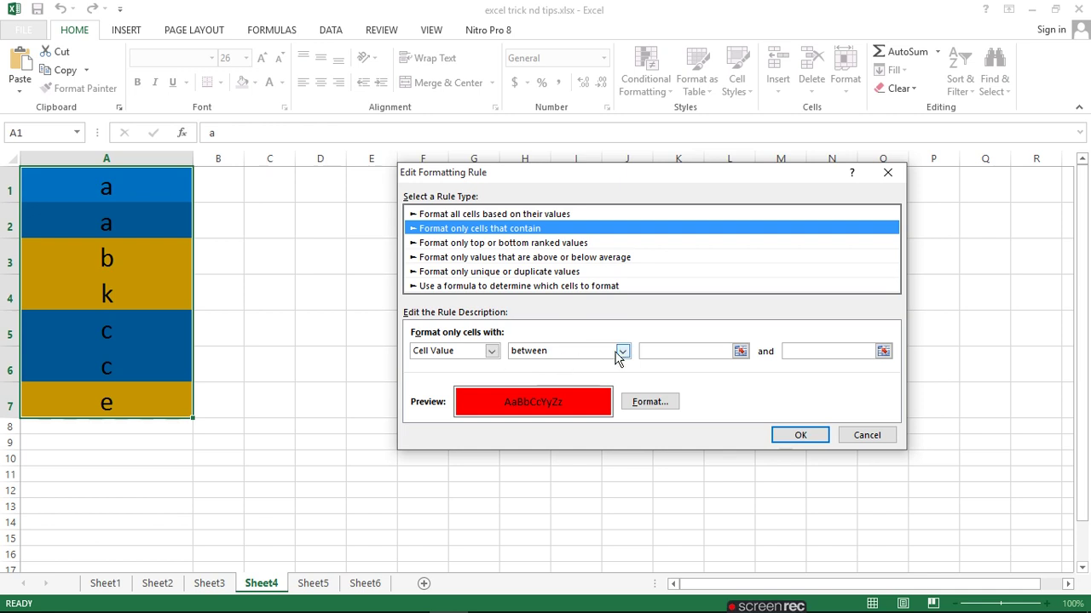
pyautogui.click(622, 352)
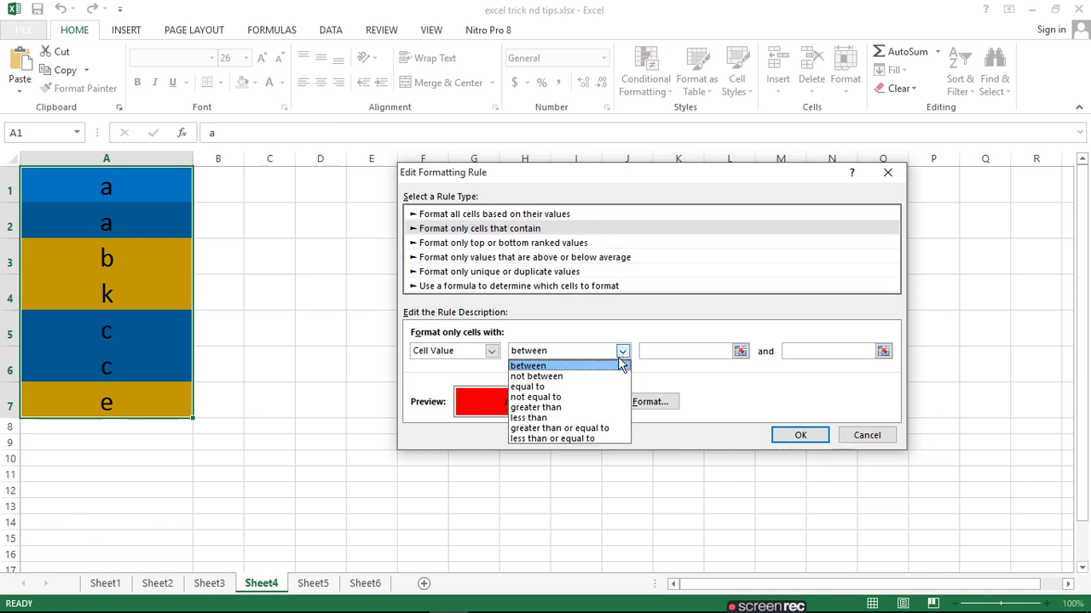
pyautogui.click(550, 388)
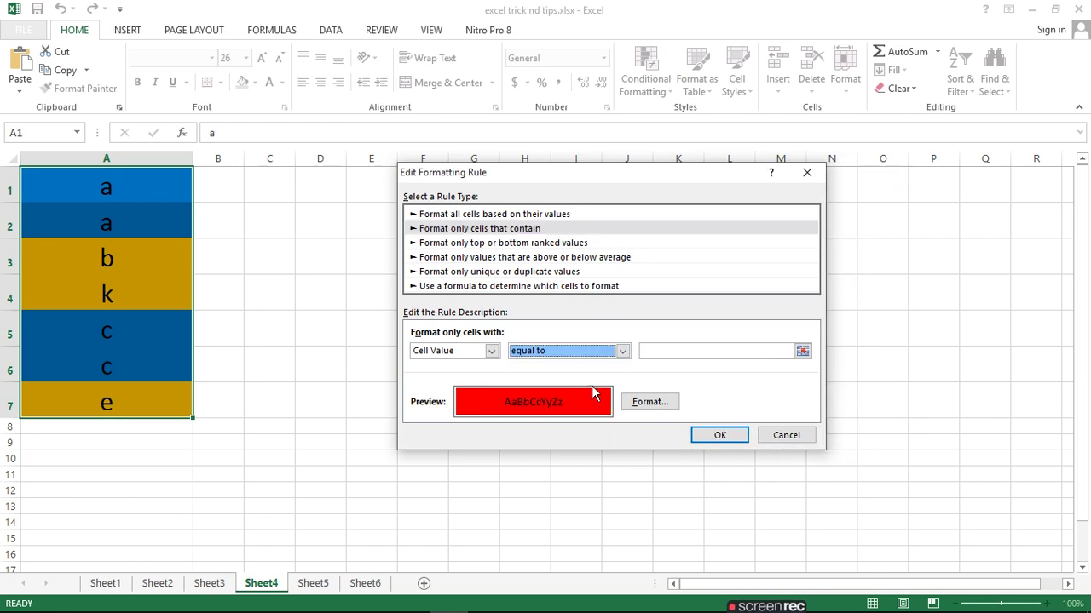
pyautogui.click(803, 352)
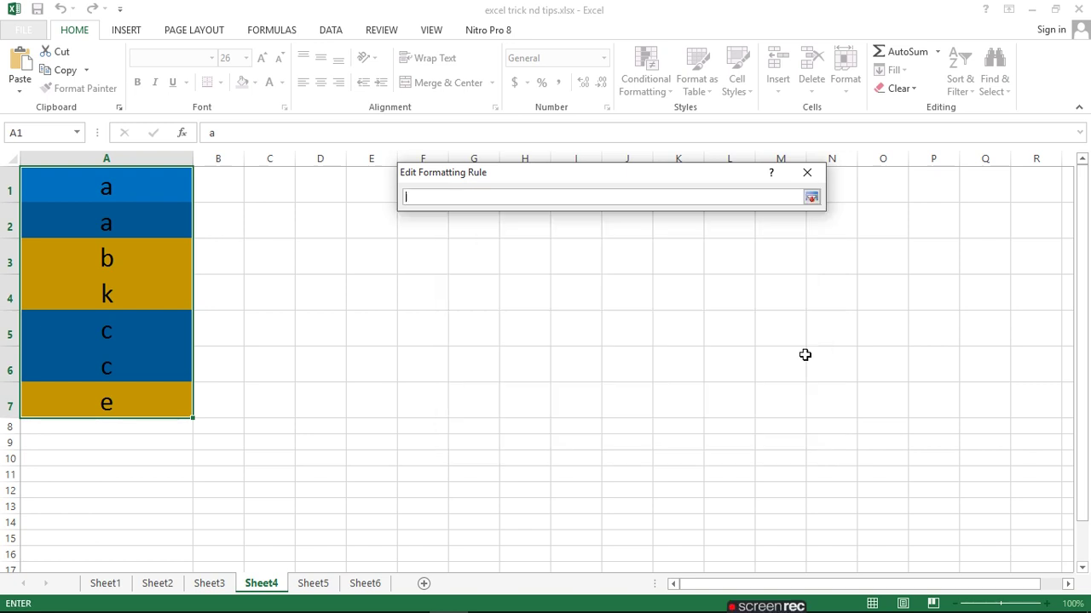
pyautogui.click(94, 303)
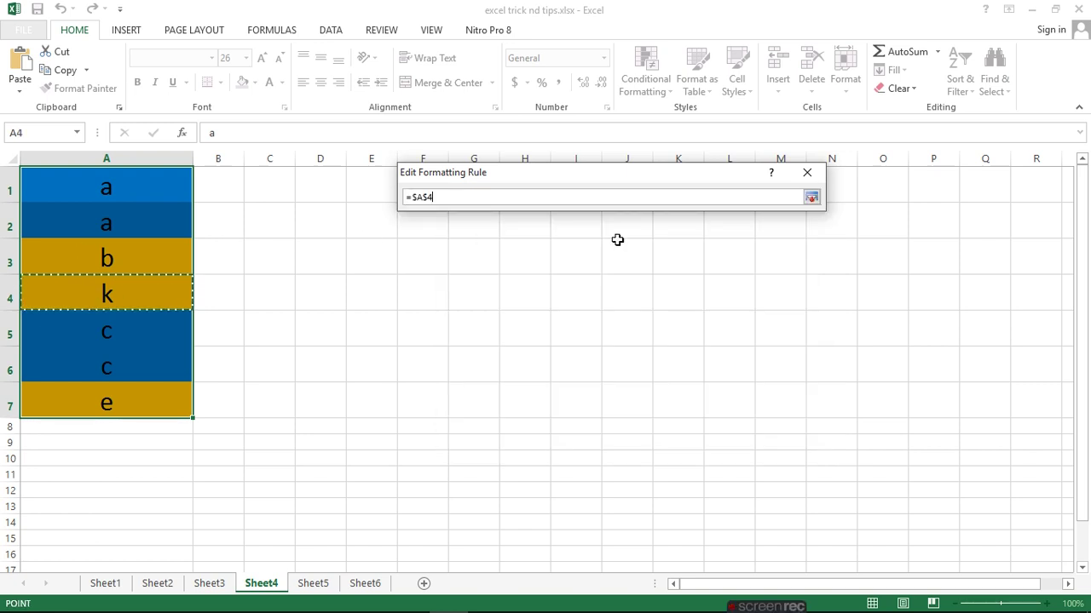
pyautogui.click(813, 199)
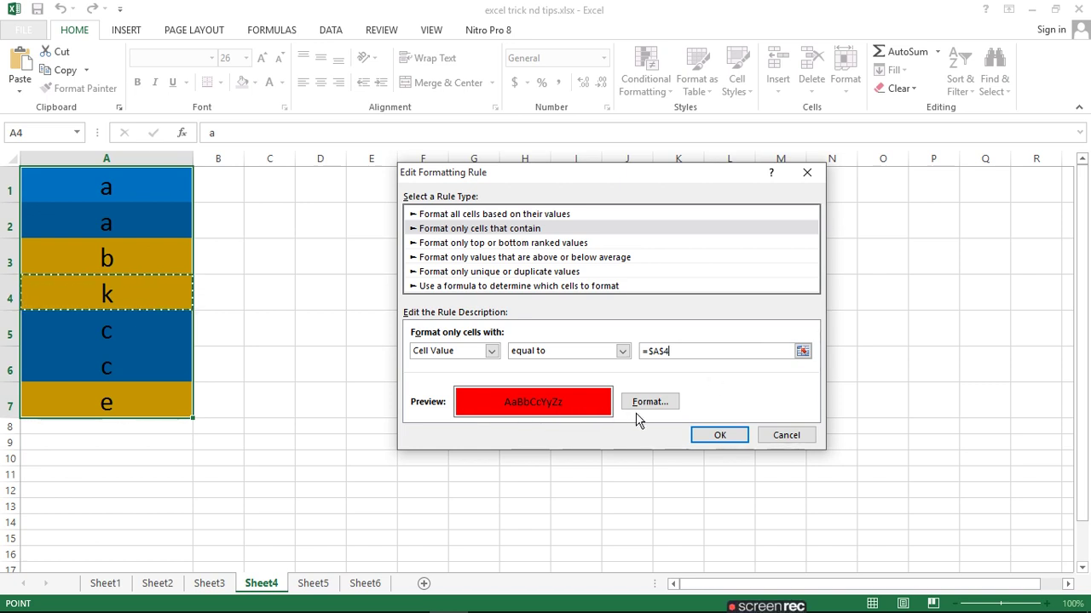
pyautogui.click(728, 435)
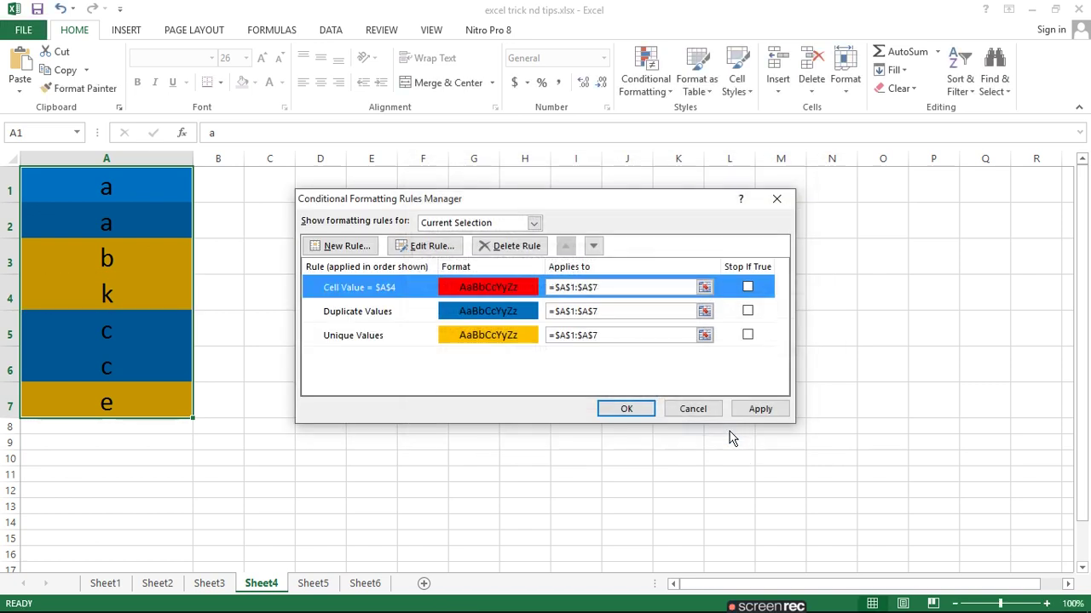
pyautogui.click(760, 409)
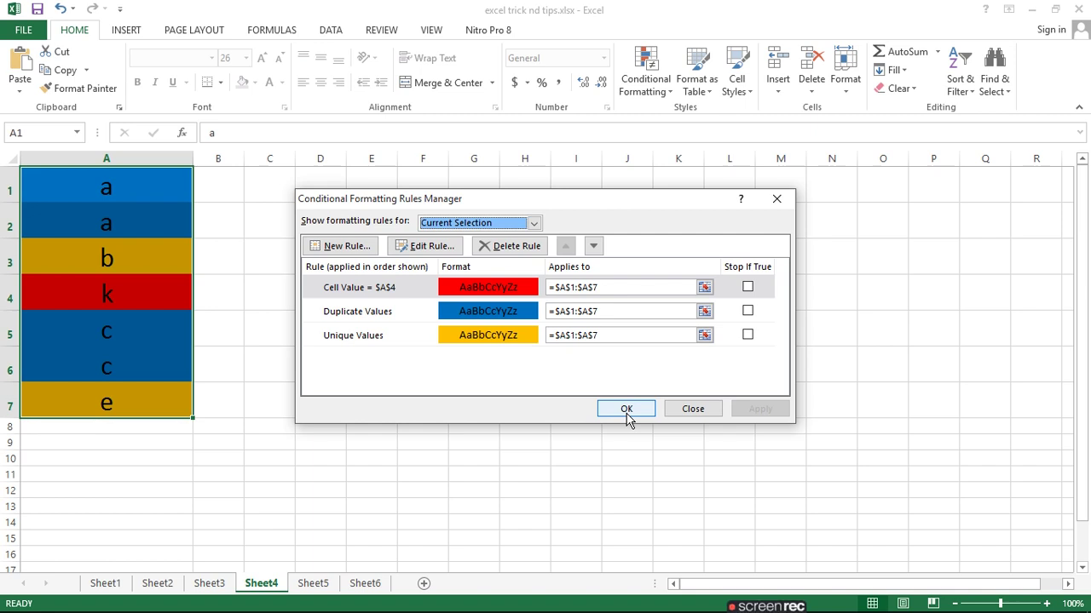
pyautogui.click(626, 408)
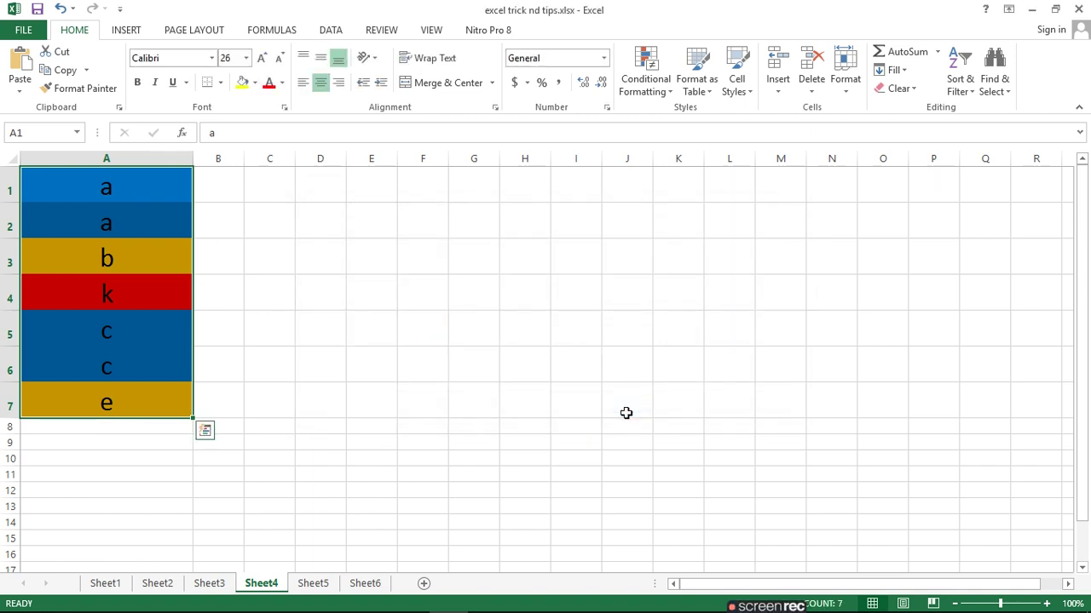
# Move through Sheet5 and Sheet4 back to Sheet3 with the three-line address
pyautogui.click(316, 586)
pyautogui.click(261, 586)
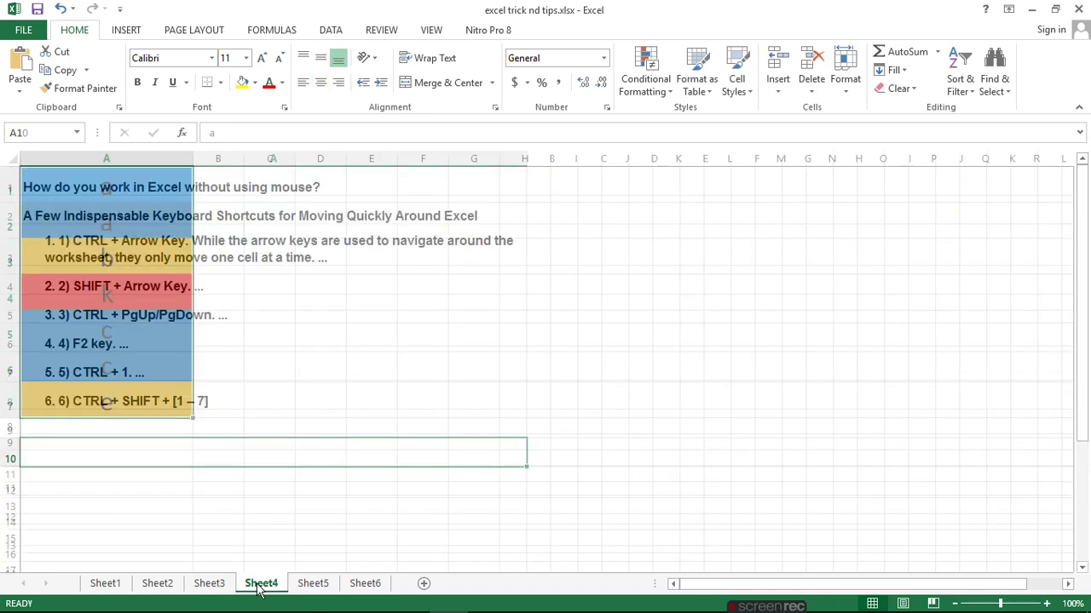
pyautogui.click(213, 586)
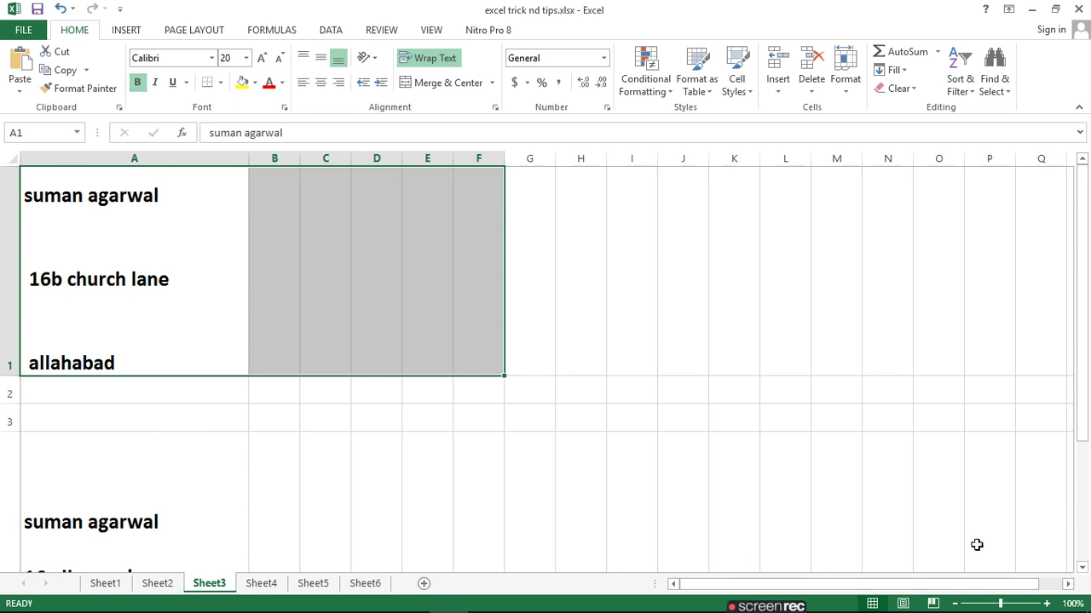
pyautogui.moveTo(795, 604)
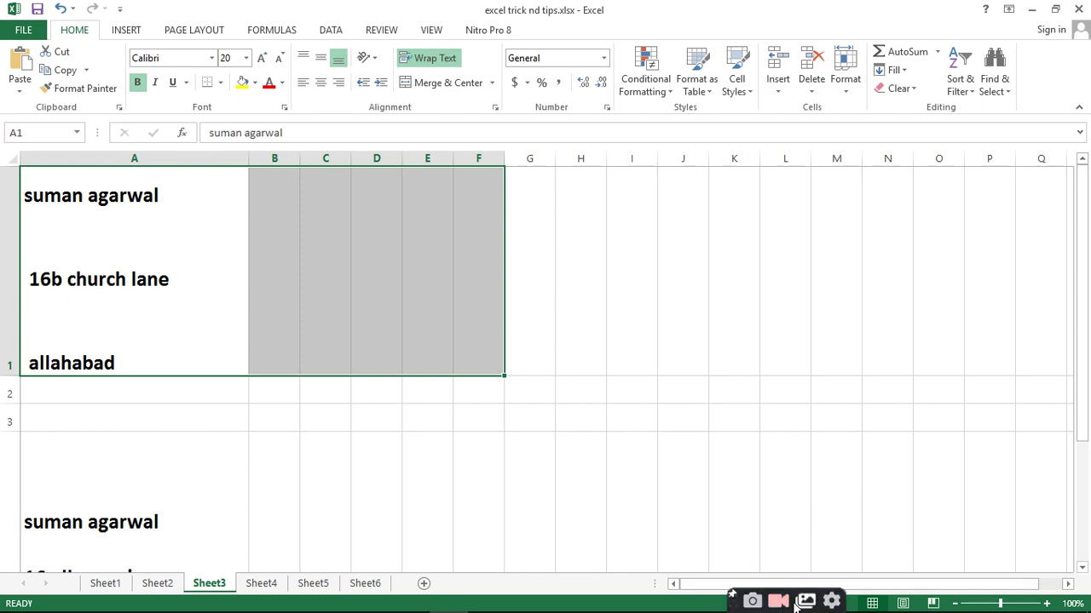